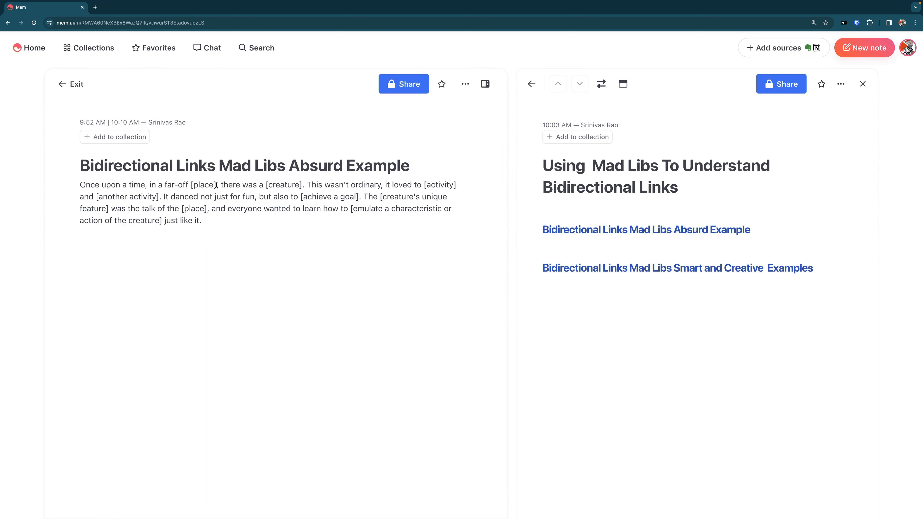
- Replace the first [place] placeholder in the story with a link to a new mem named "bannna obsessed society"
left_click_drag(216, 185, 190, 184)
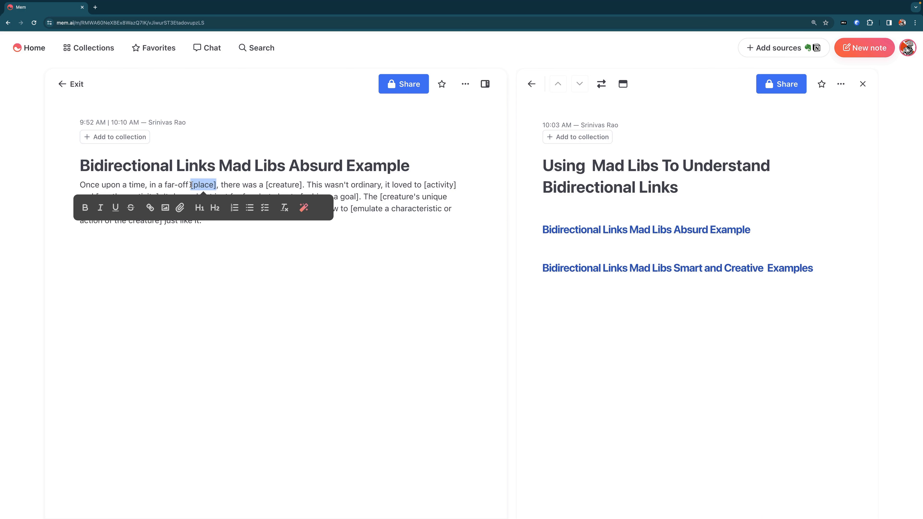
key("BackSpace")
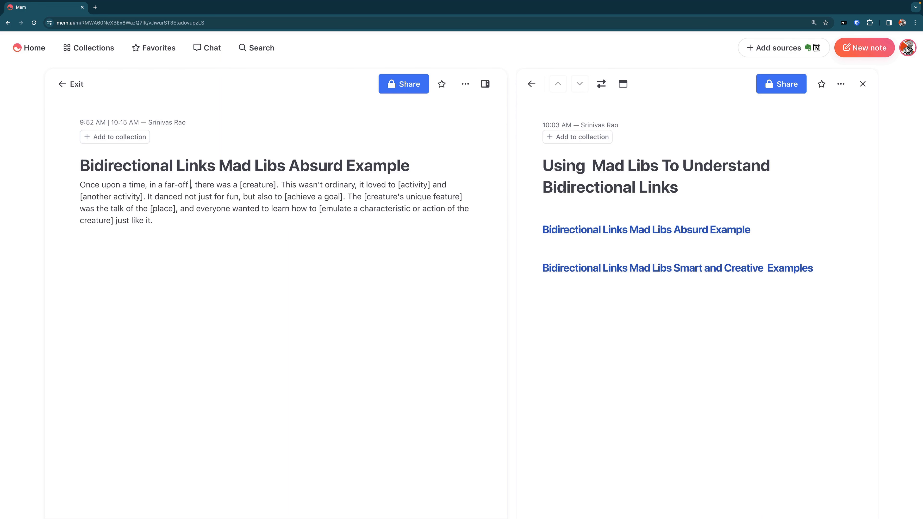
type("@banmn")
key("BackSpace")
key("BackSpace")
type("ae")
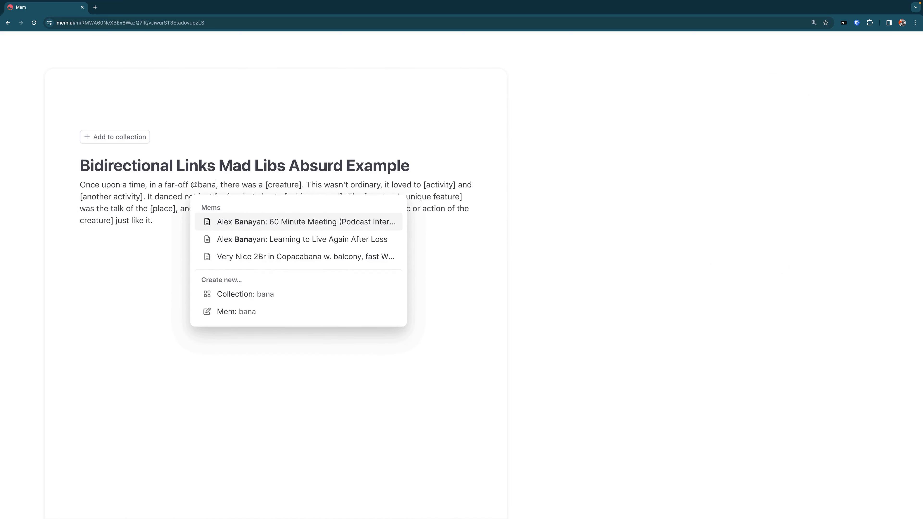
key("BackSpace")
key("BackSpace")
type("nna obsessed s")
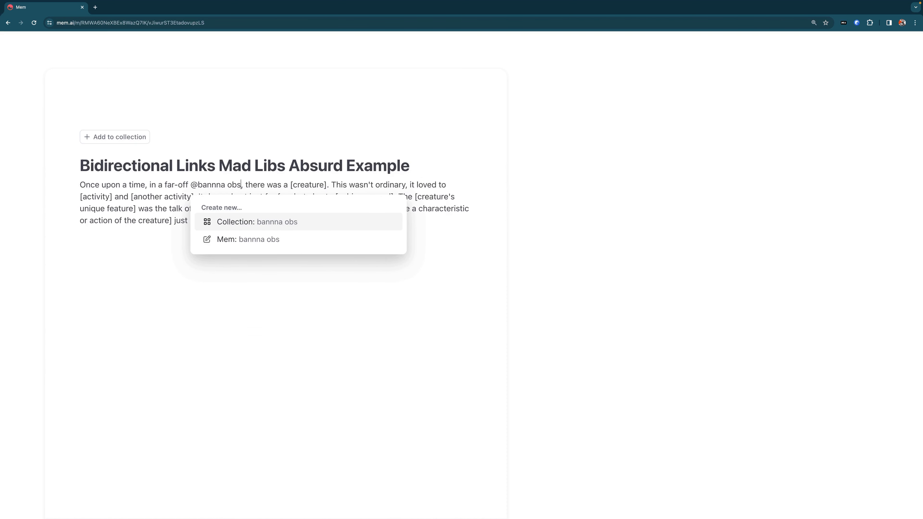
type("ociety")
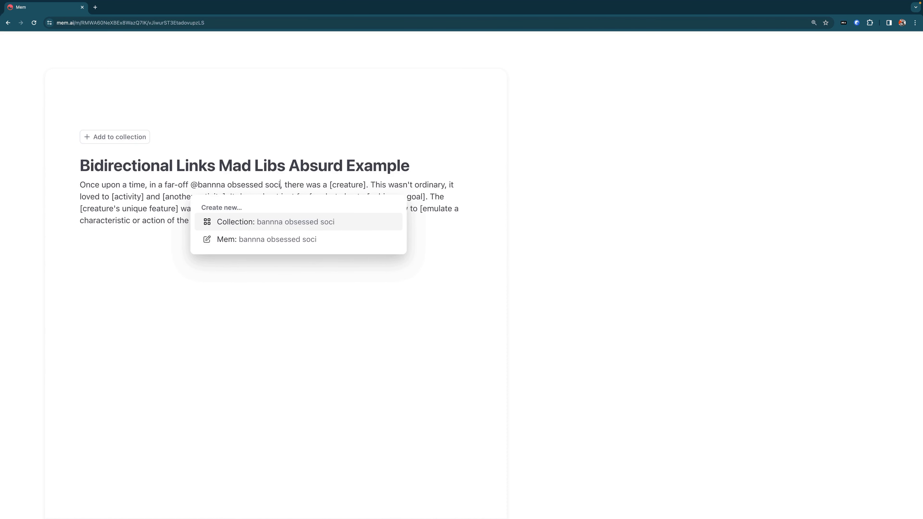
key("Down")
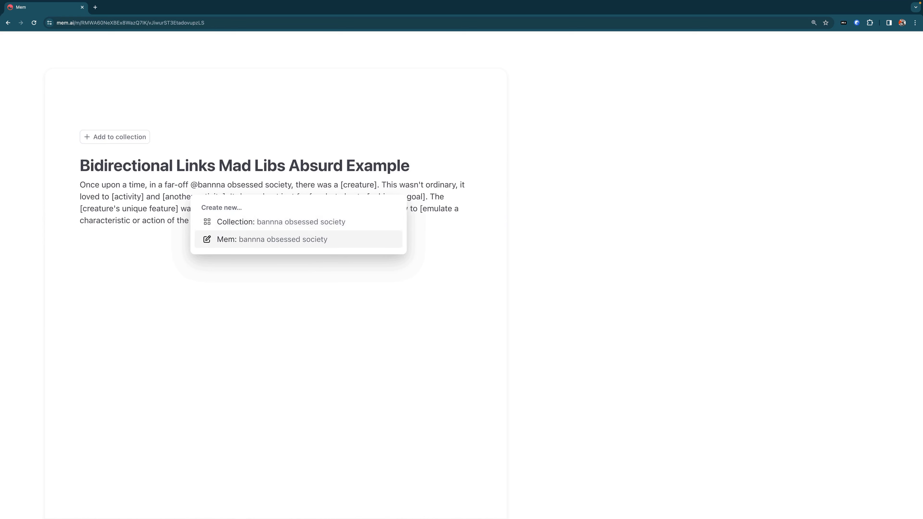
key("Return")
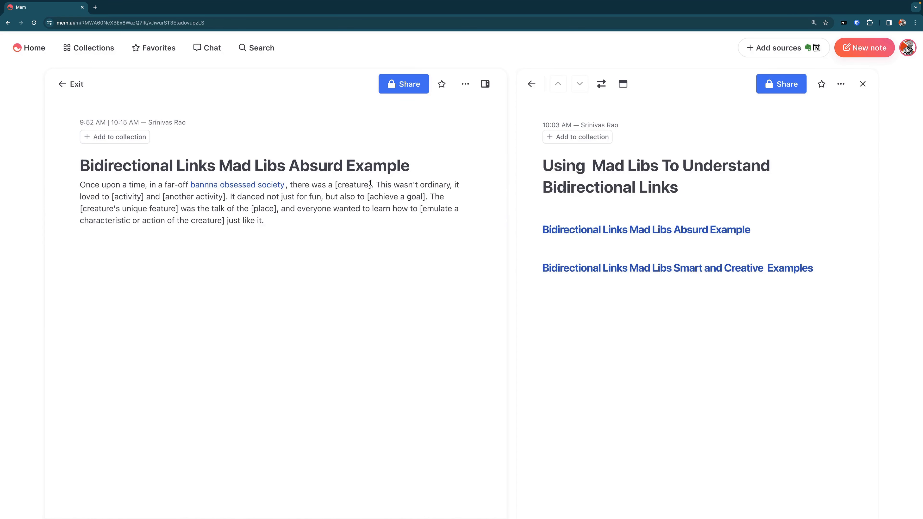
- Replace the [creature] placeholder in the first sentence with a link to a new mem named "bannana loving baby"
left_click_drag(370, 183, 338, 179)
type("@bannan")
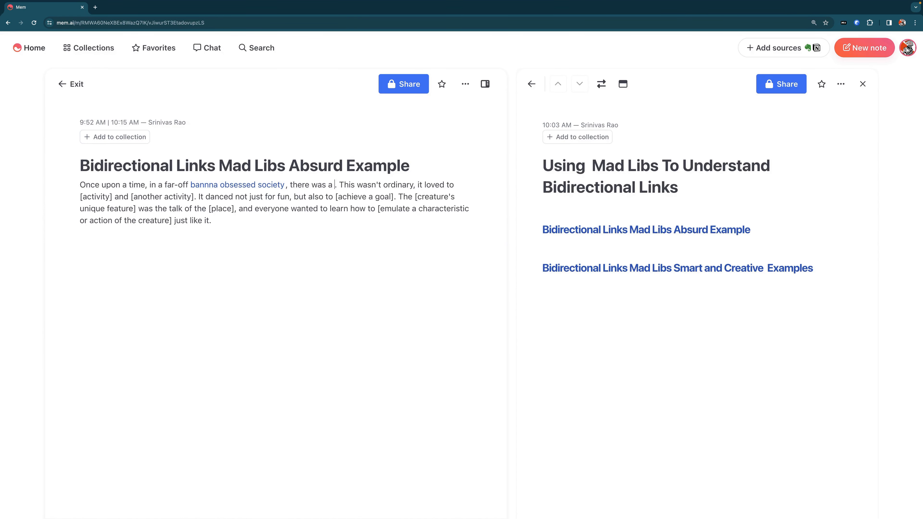
type("a loving baby")
key("Down")
key("Return")
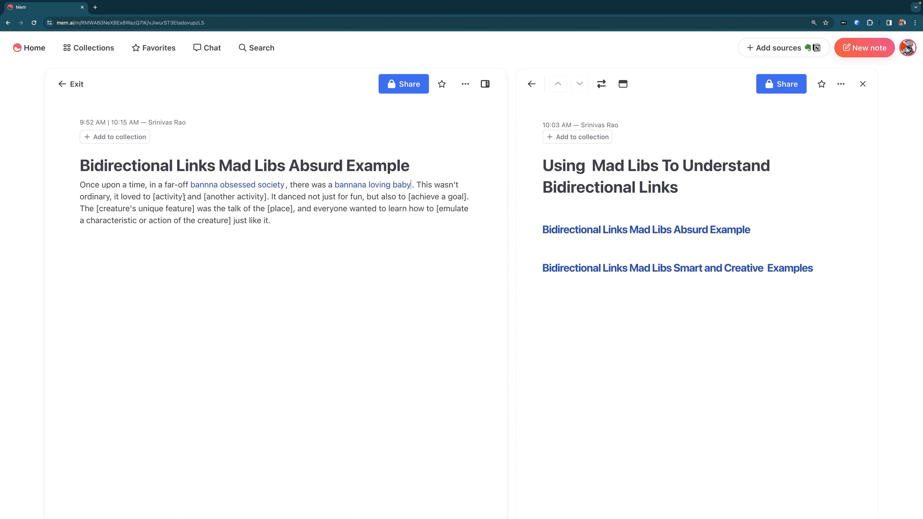
- Replace the [activity] placeholder with a link to a new mem named "eat bannanas for breakfast lunch and dinner"
left_click_drag(184, 197, 153, 197)
type("@")
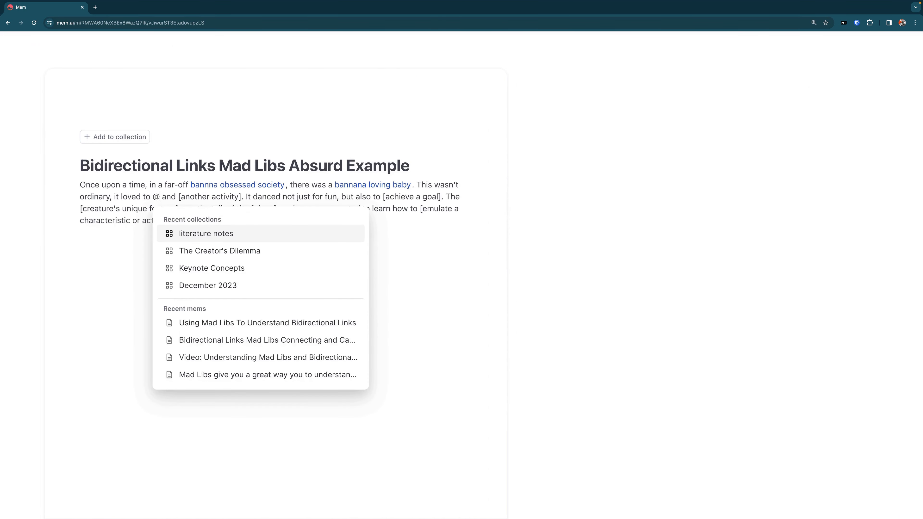
type("eat bannans")
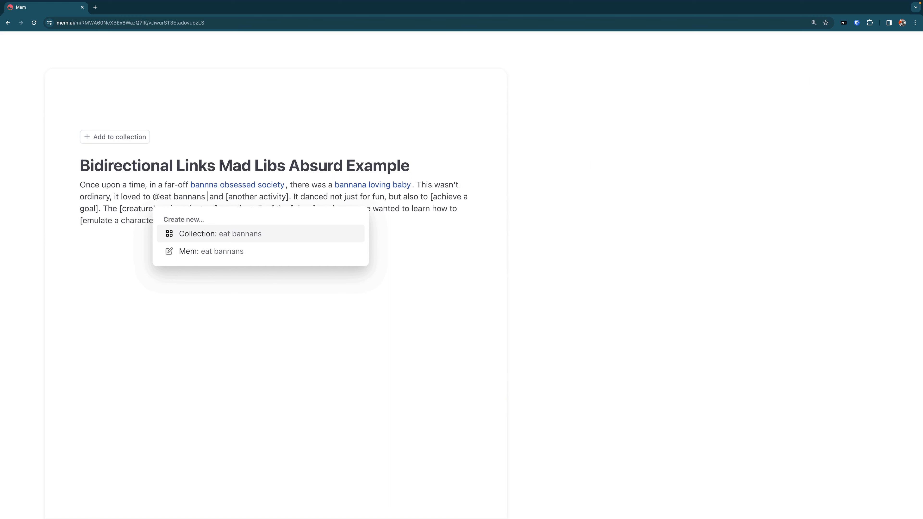
key("BackSpace")
type("a")
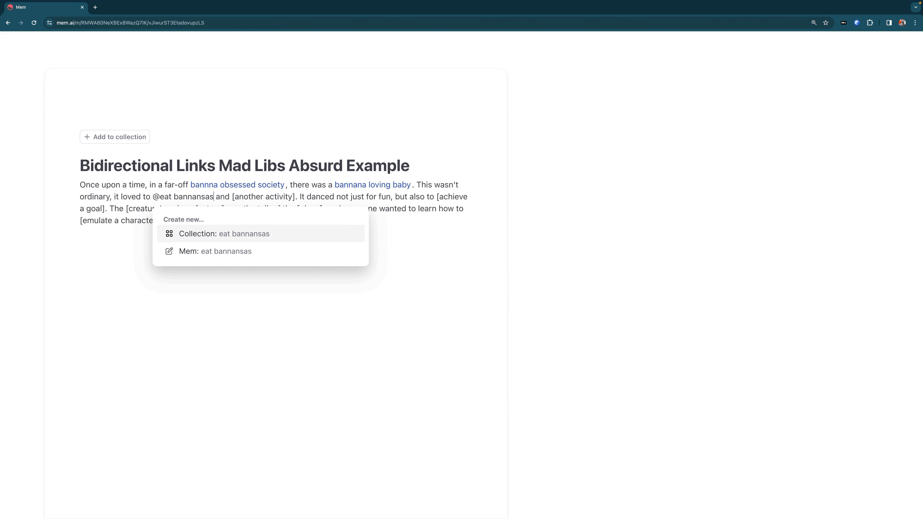
type("s for breaksfast")
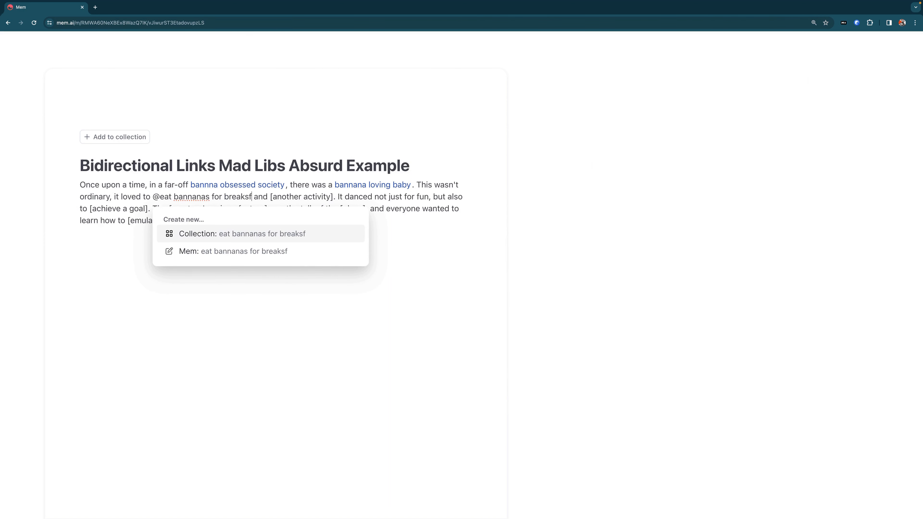
key("BackSpace")
key("BackSpace")
key("BackSpace")
key("BackSpace")
key("BackSpace")
type("fast lu")
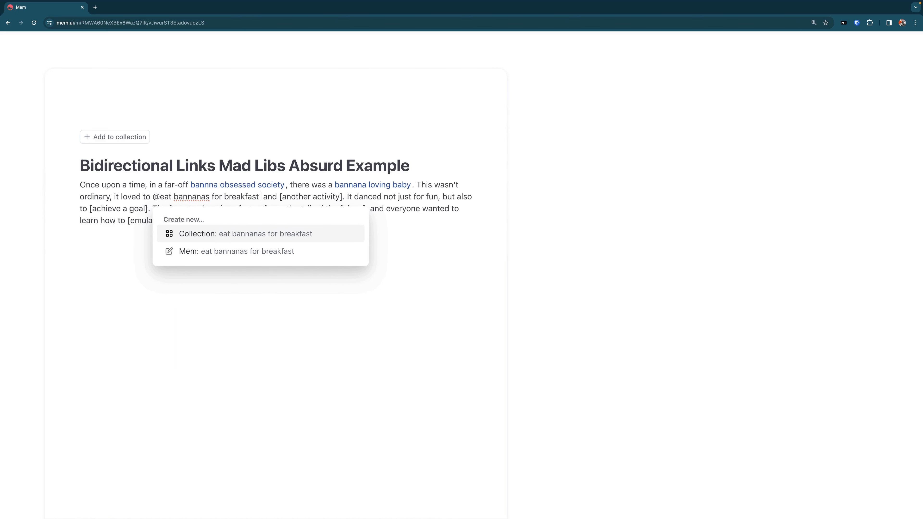
type("nch and dinner")
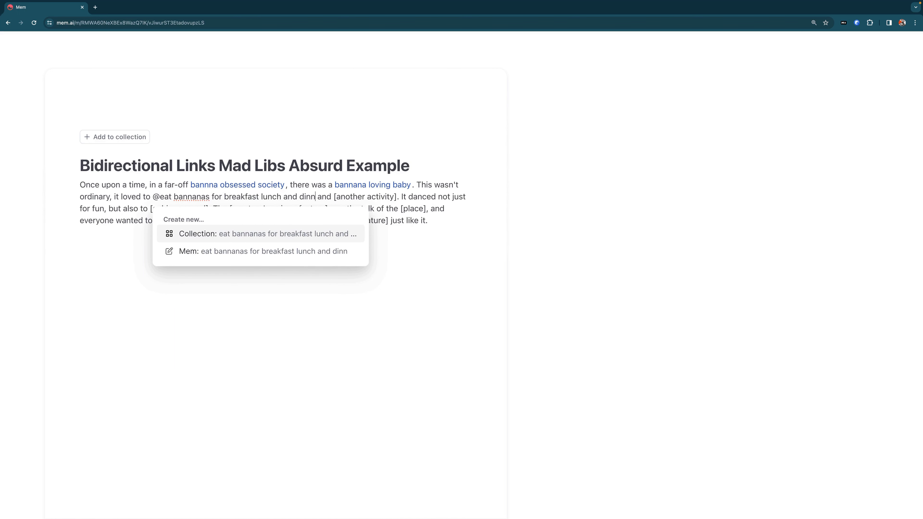
key("Down")
key("Return")
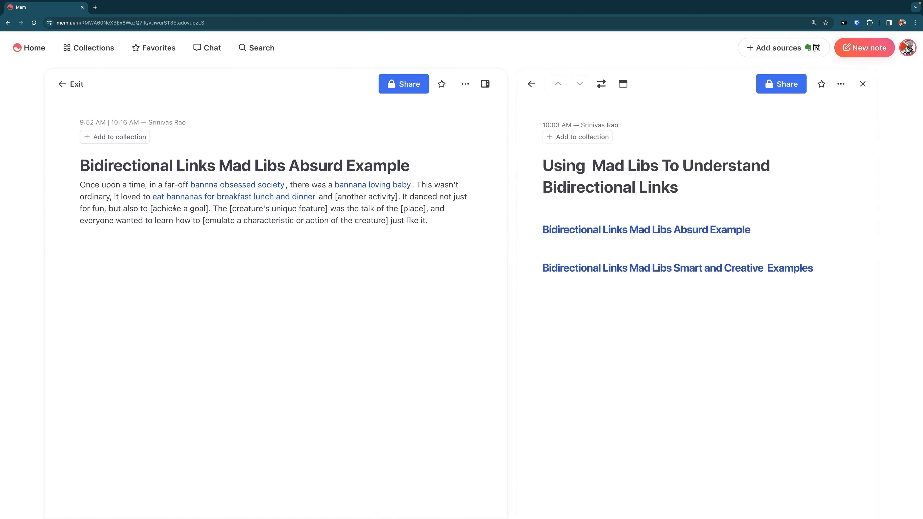
- Replace the [another activity] placeholder with a link to a new mem named "make bananna flaavored dishes for every meal"
left_click_drag(365, 196, 338, 194)
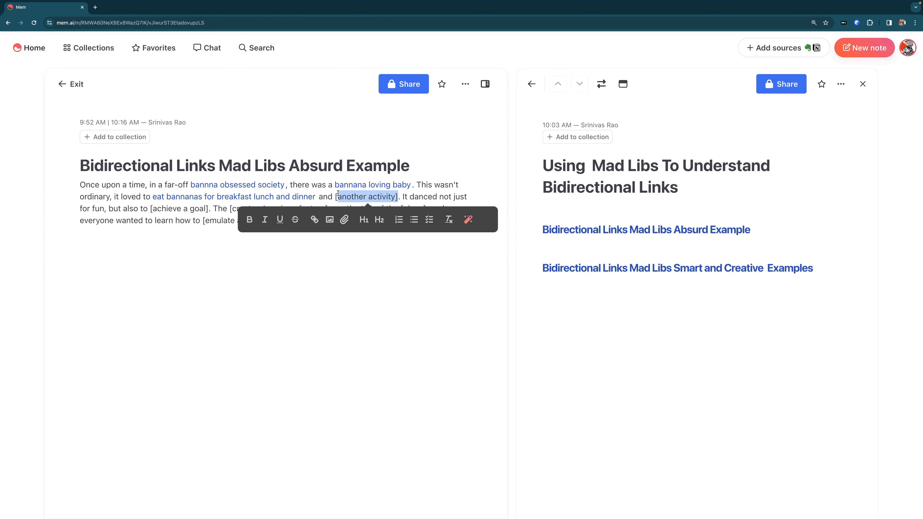
type("@make")
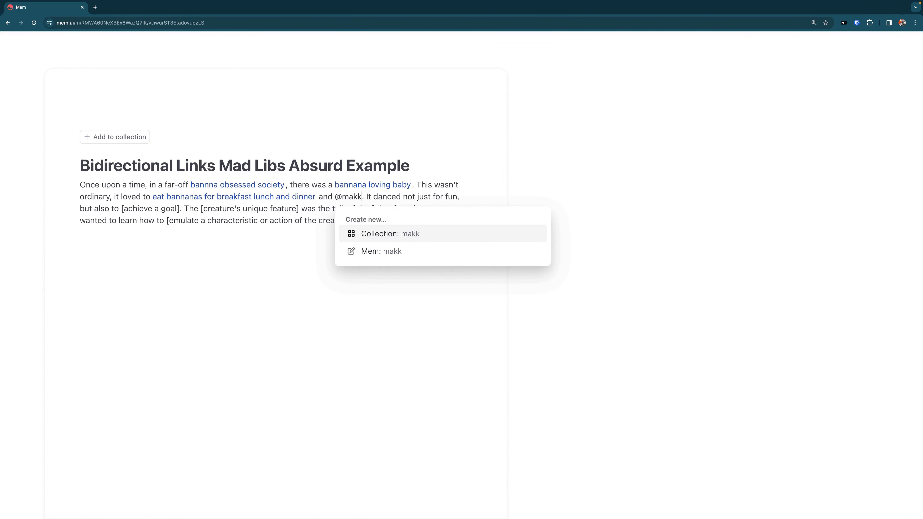
type(" ban")
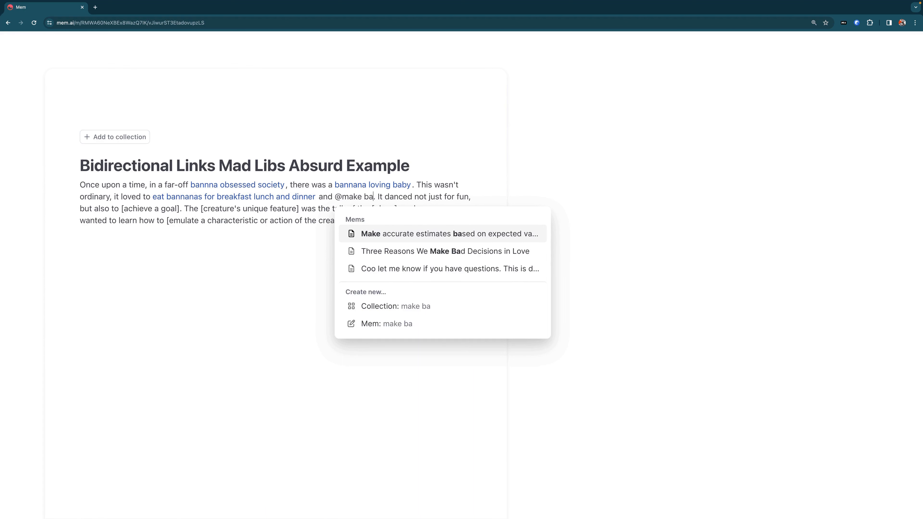
type("anna")
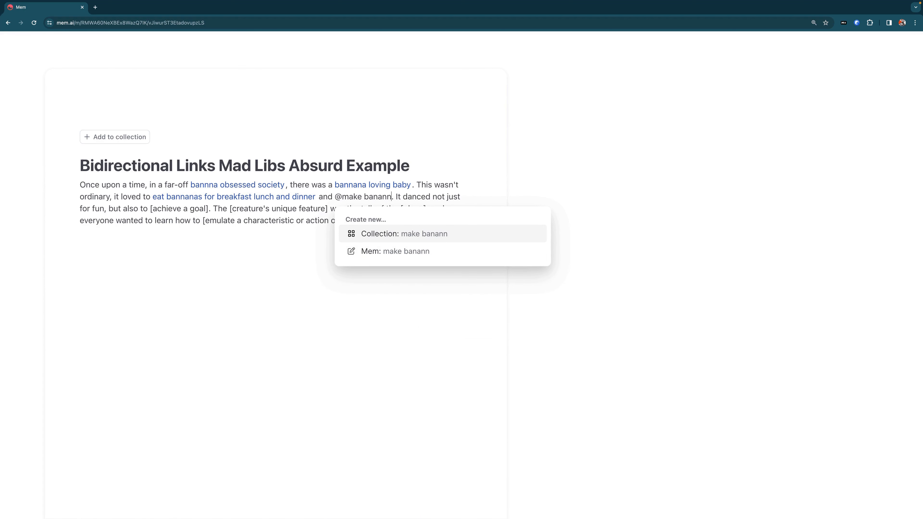
key("BackSpace")
key("BackSpace")
key("BackSpace")
key("BackSpace")
type("anna")
type(" flaavored f")
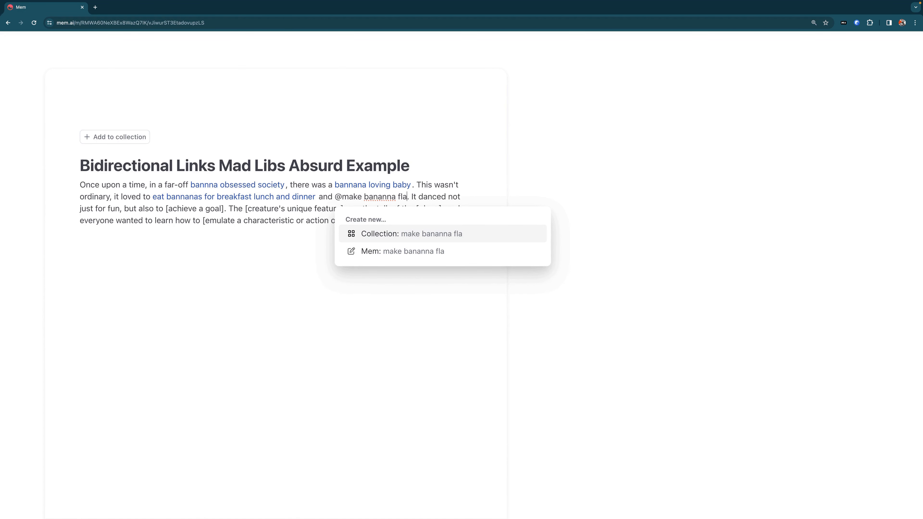
type("ishes")
key("BackSpace")
key("BackSpace")
key("BackSpace")
key("BackSpace")
key("BackSpace")
key("BackSpace")
type("dishes for every")
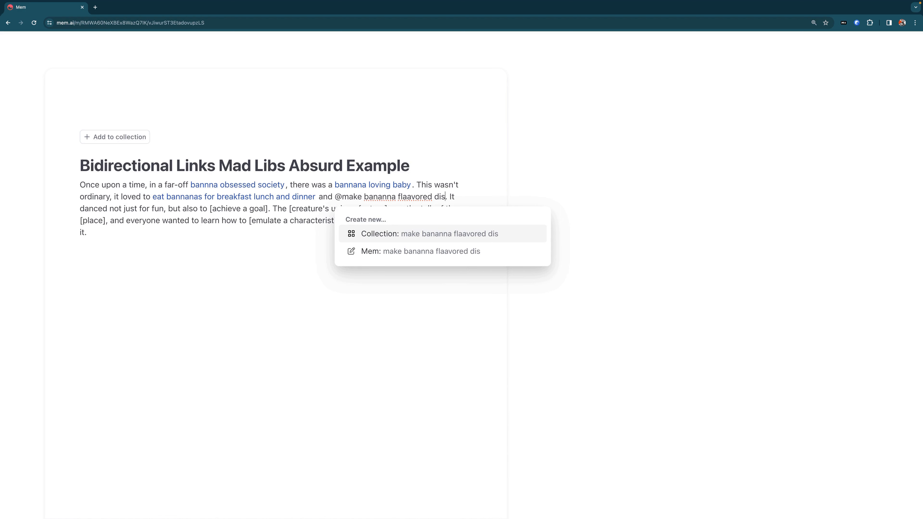
type(" meal")
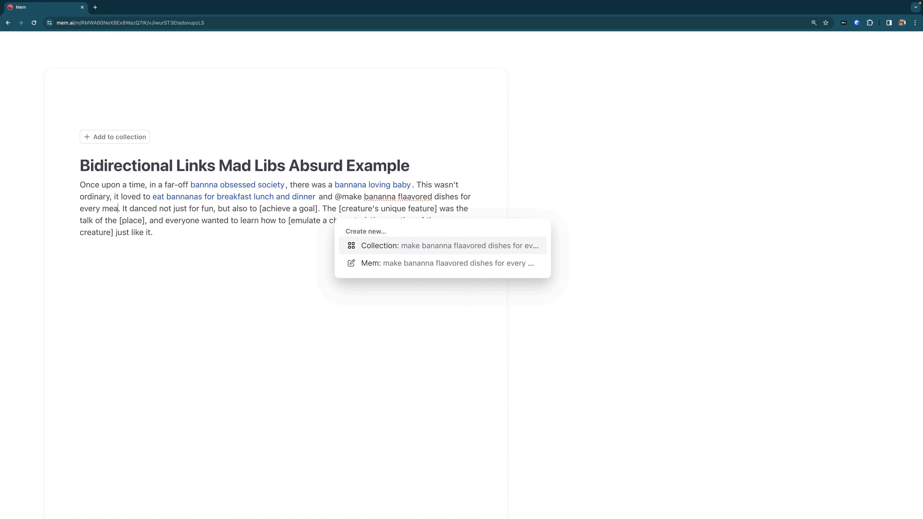
key("Down")
key("Return")
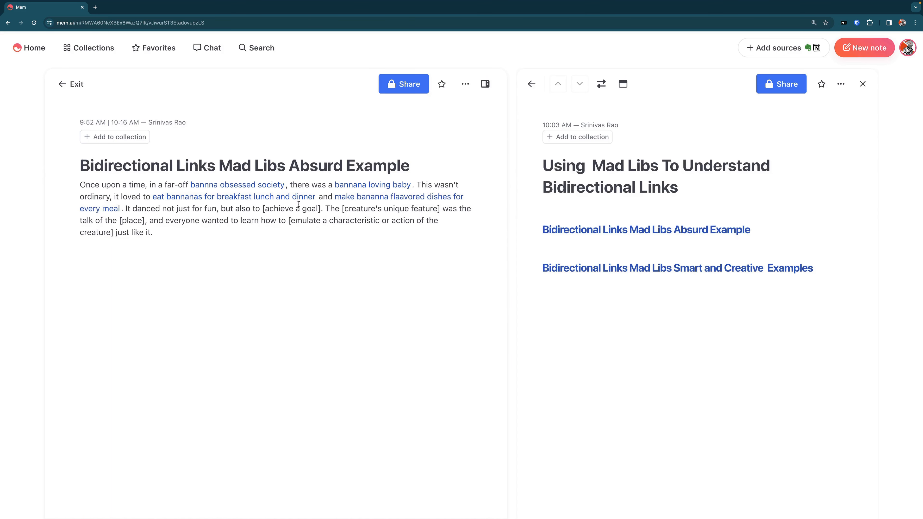
- Replace the [achieve a goal] placeholder with a link to a new mem named "grow a giant banana tree"
left_click_drag(321, 210, 263, 209)
key("BackSpace")
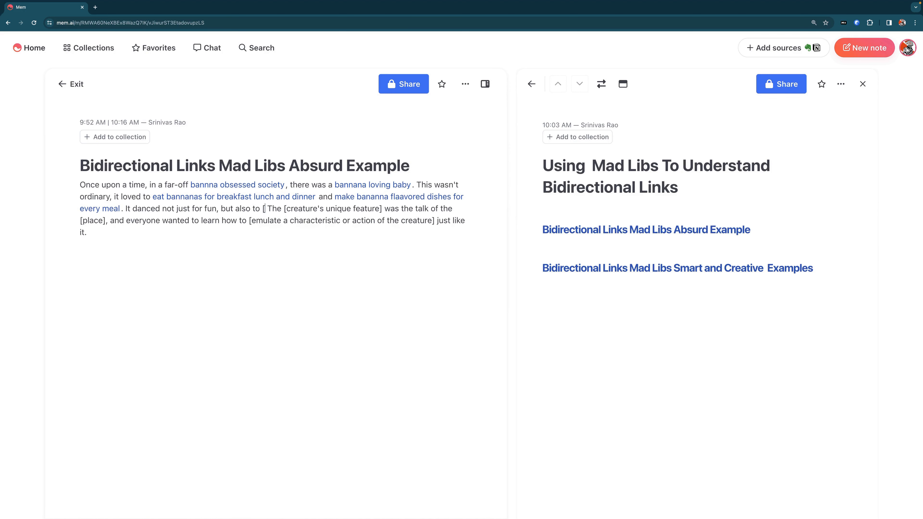
type("@grow a gian")
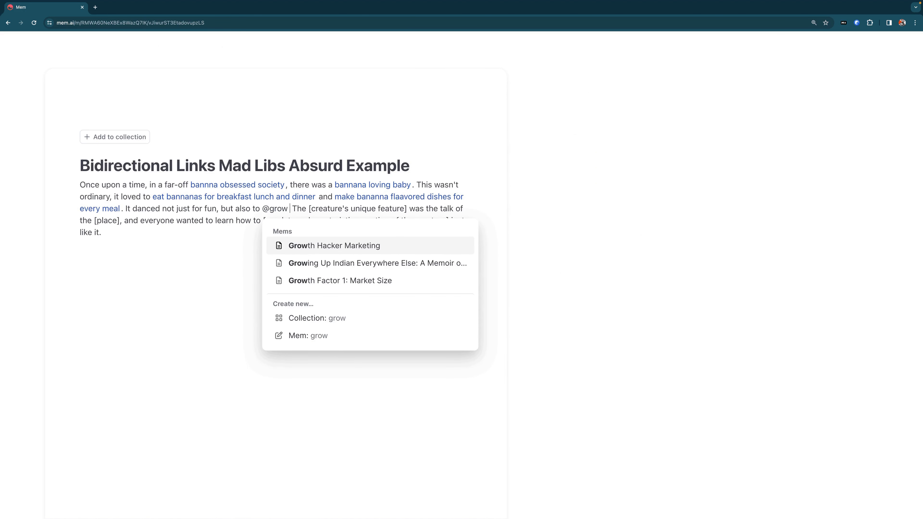
type("t bannan ")
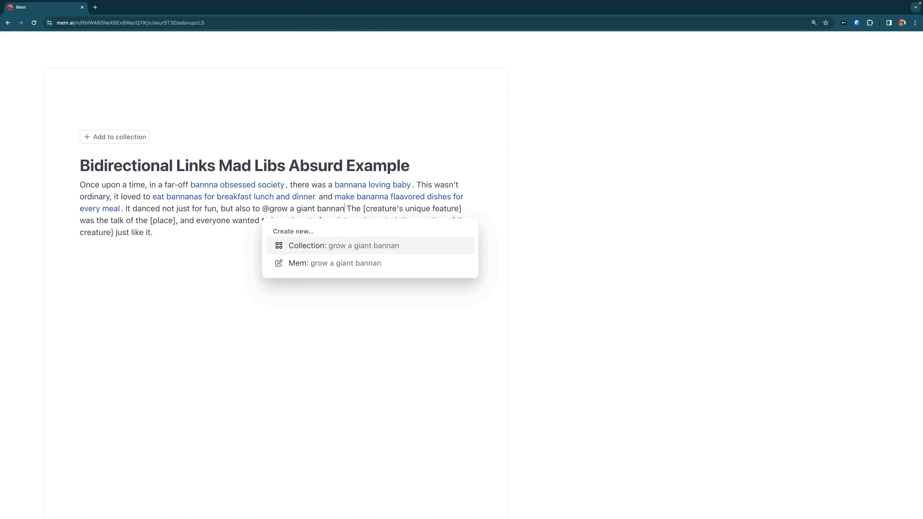
type("a")
key("BackSpace")
key("BackSpace")
key("BackSpace")
type("ana tre")
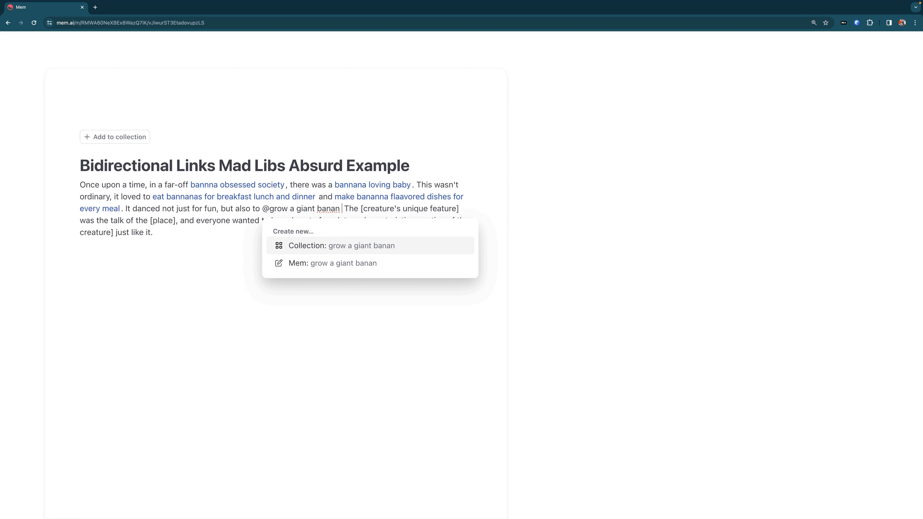
type("e")
key("Down")
key("Return")
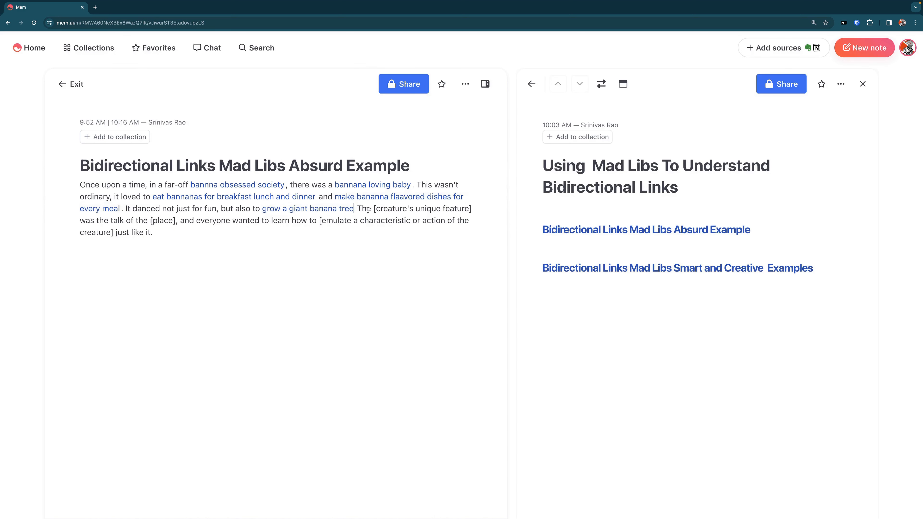
- Replace the [creature's unique feature] placeholder with a link to a new mem named "banana obsession"
left_click_drag(375, 209, 460, 209)
key("BackSpace")
key("BackSpace")
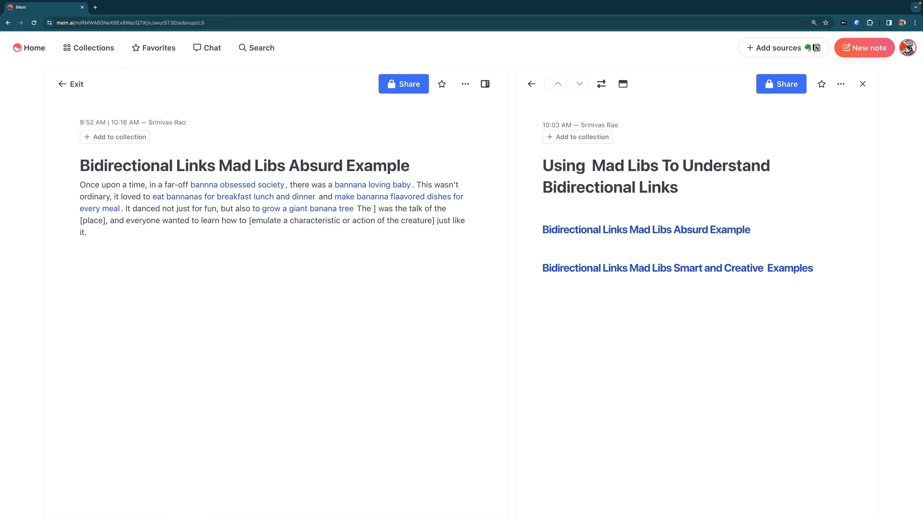
key("Delete")
type("@bannan obs")
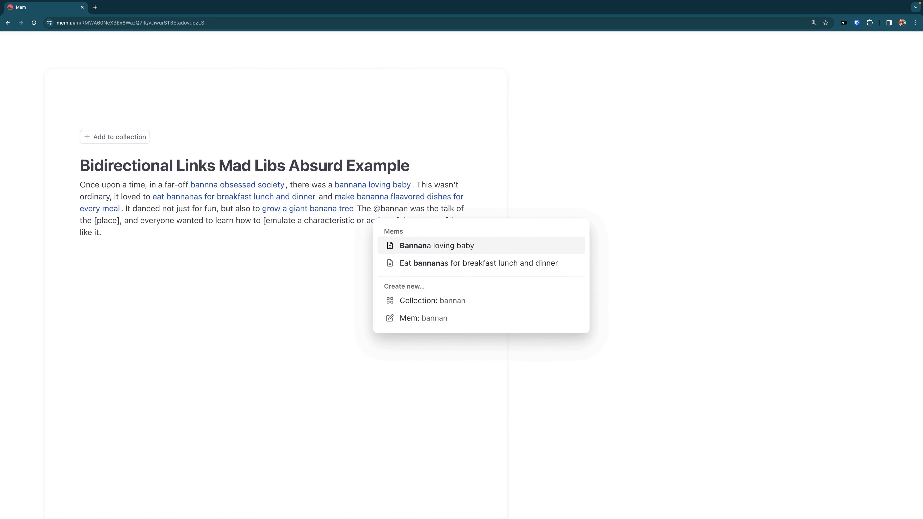
type("ession")
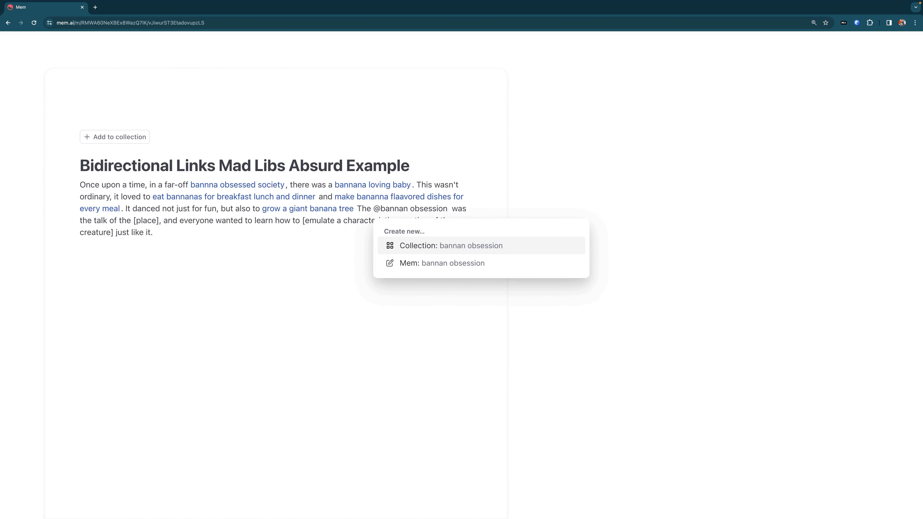
key("Left")
key("Left")
key("Left")
key("Left")
key("Left")
key("Left")
key("Left")
key("Left")
key("Left")
key("Left")
key("Left")
key("Left")
key("BackSpace")
key("Right")
key("Right")
key("Right")
key("Right")
key("Right")
key("Right")
key("Right")
key("Right")
key("Right")
key("Right")
key("Down")
key("Return")
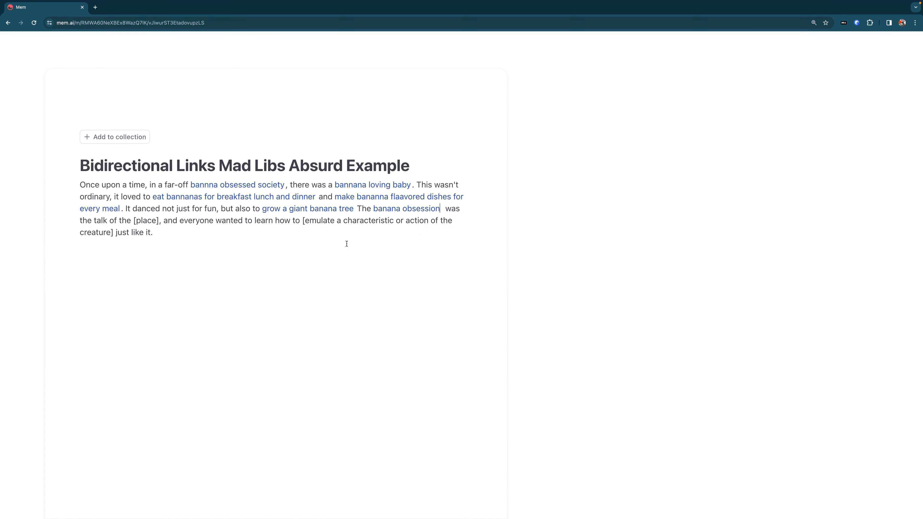
- Try to replace the [place] placeholder with a link to a new mem named "bananna boses"
left_click_drag(156, 220, 141, 220)
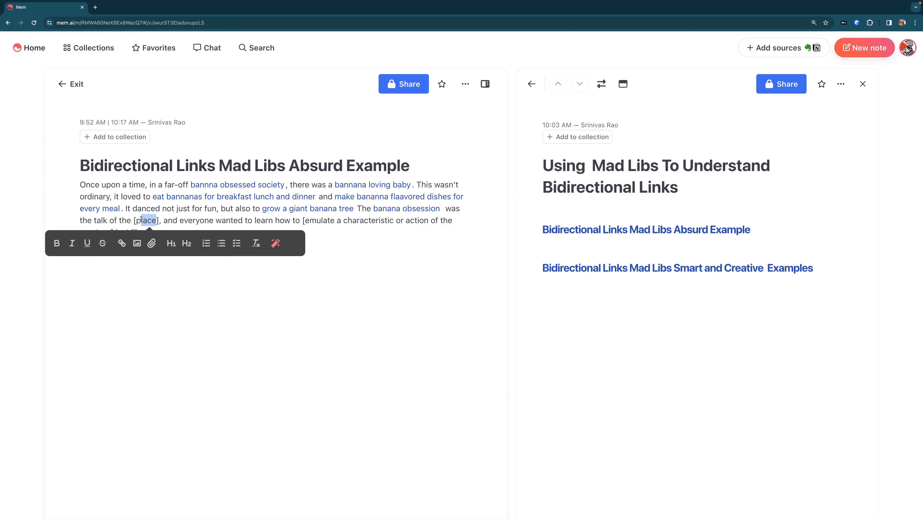
left_click(160, 220)
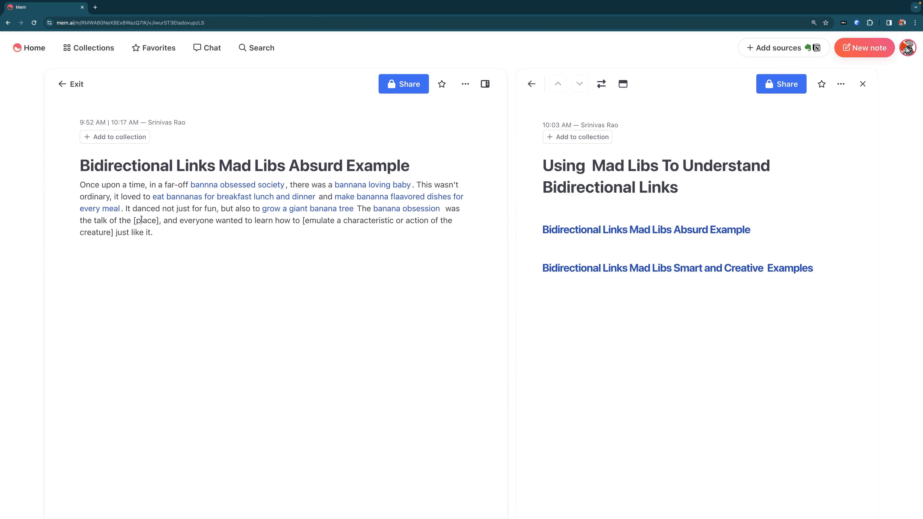
left_click_drag(134, 220, 164, 220)
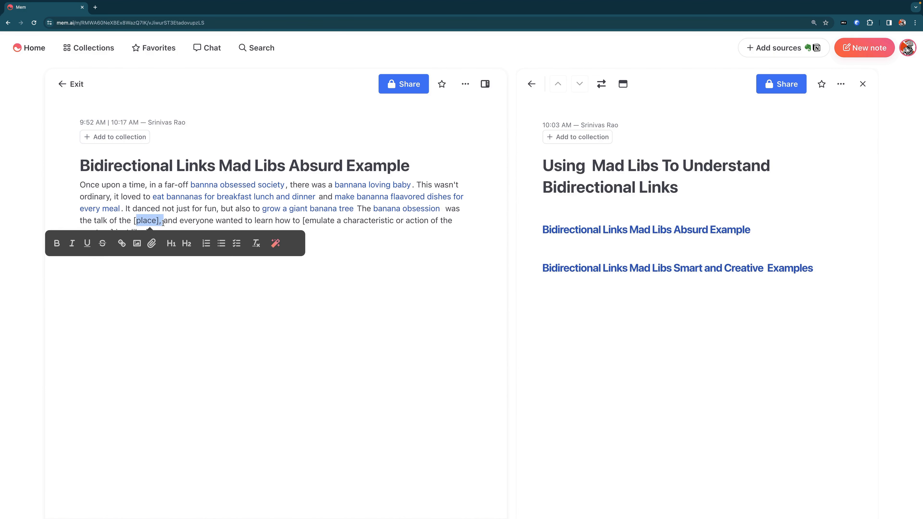
key("BackSpace")
type("@banna")
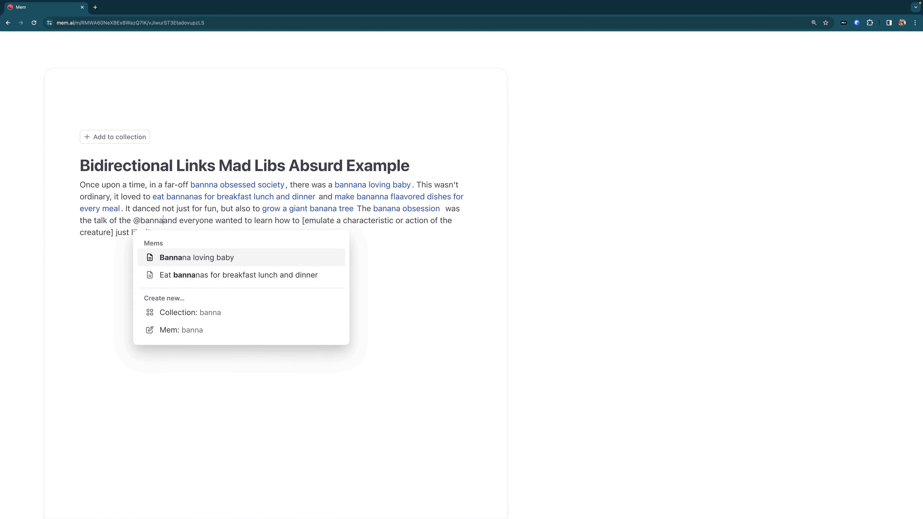
type(" ob")
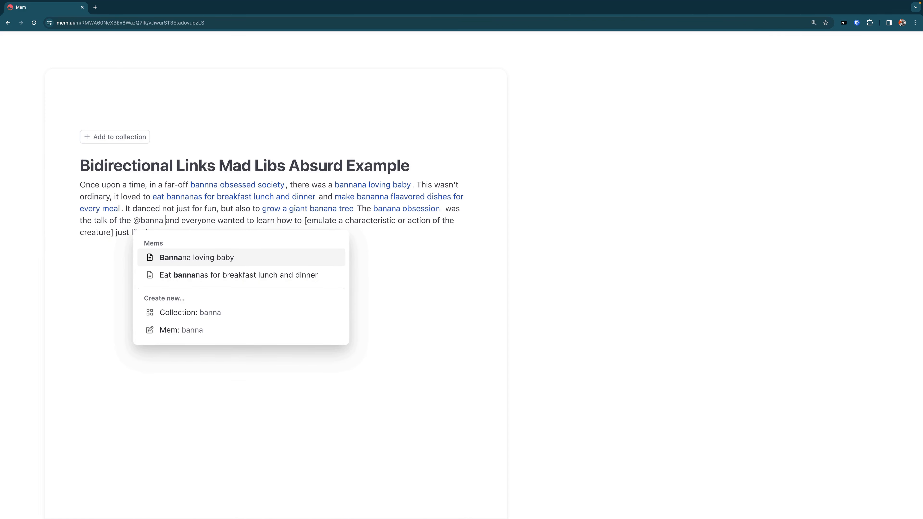
key("BackSpace")
key("BackSpace")
key("BackSpace")
key("BackSpace")
key("BackSpace")
key("BackSpace")
type("a")
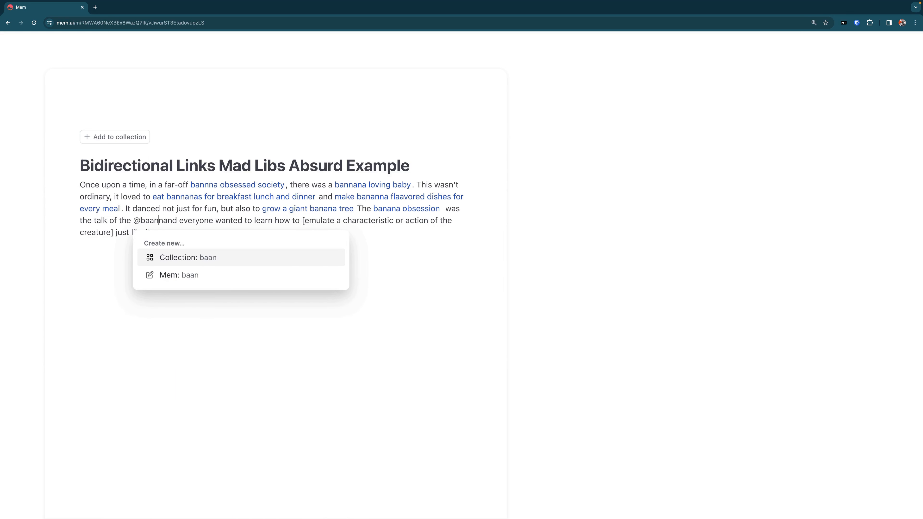
key("BackSpace")
type("nana n")
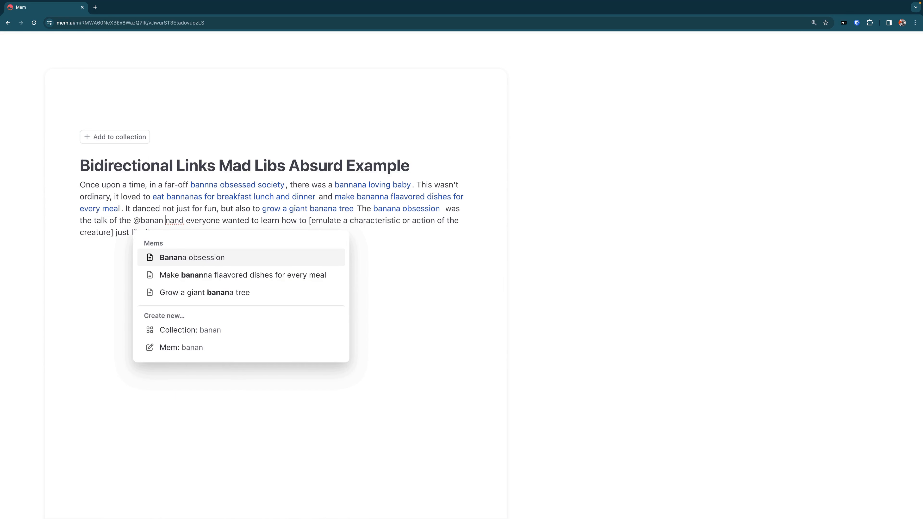
type("a")
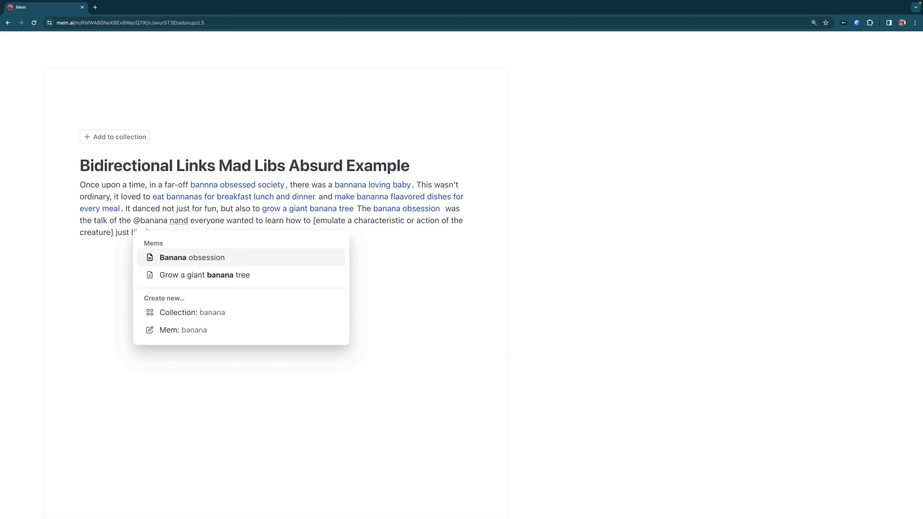
key("BackSpace")
type("n")
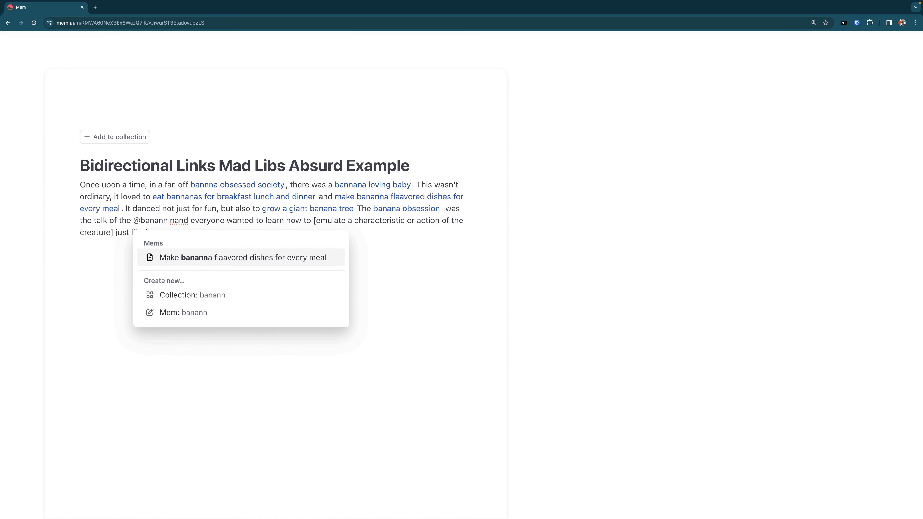
type("a boses")
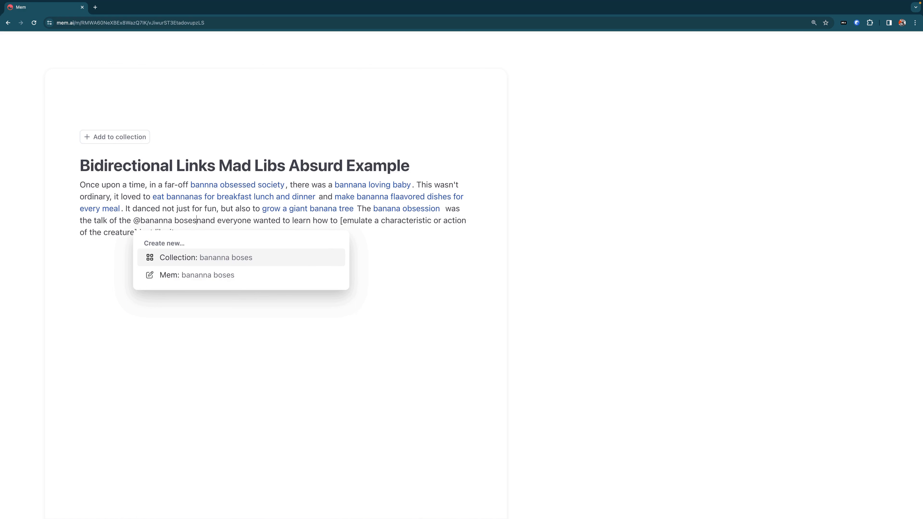
left_click(193, 277)
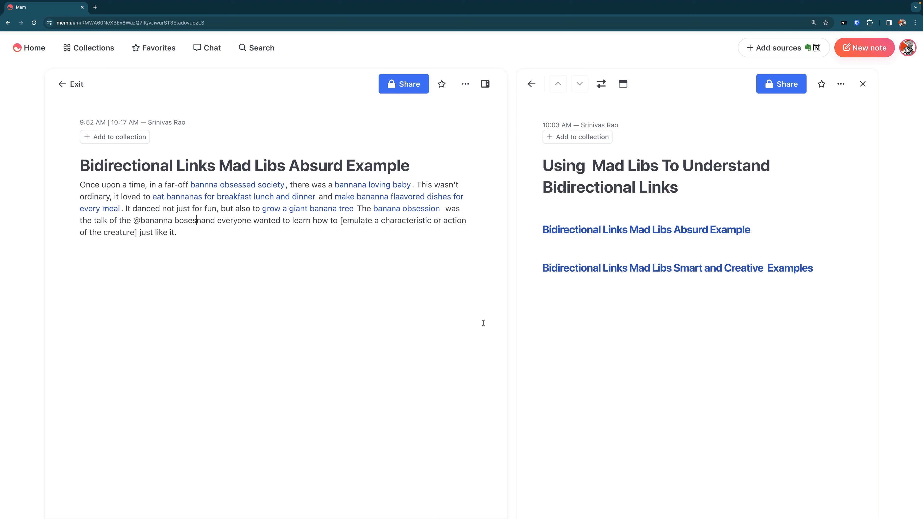
- Open the linked Smart and Creative Examples note as the main note and close the absurd example note
left_click(572, 269)
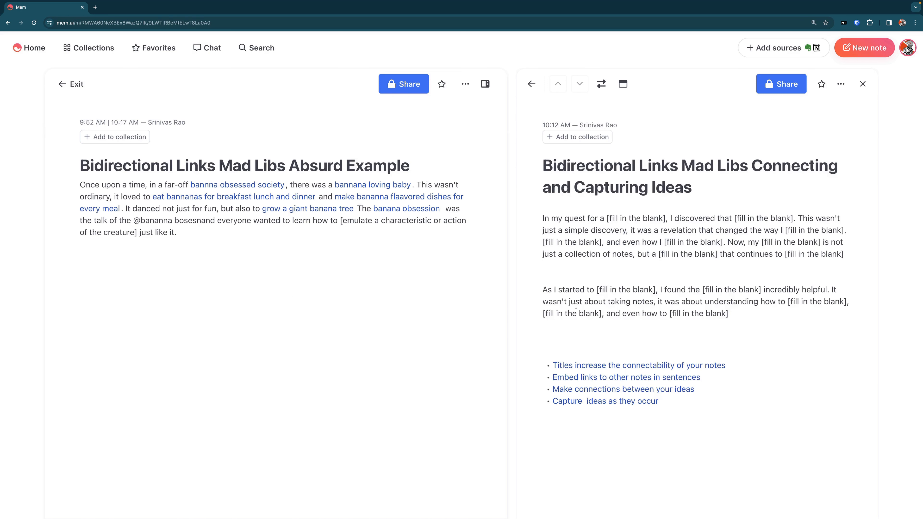
left_click(601, 84)
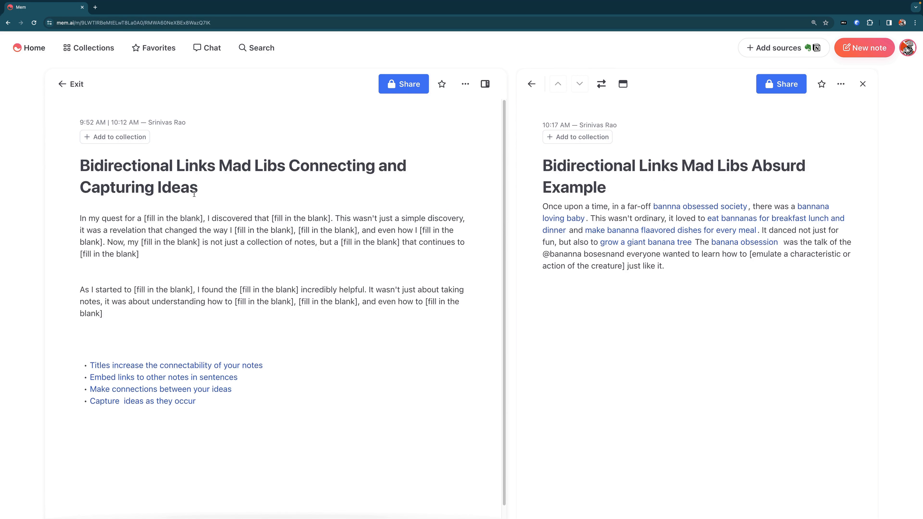
left_click(862, 84)
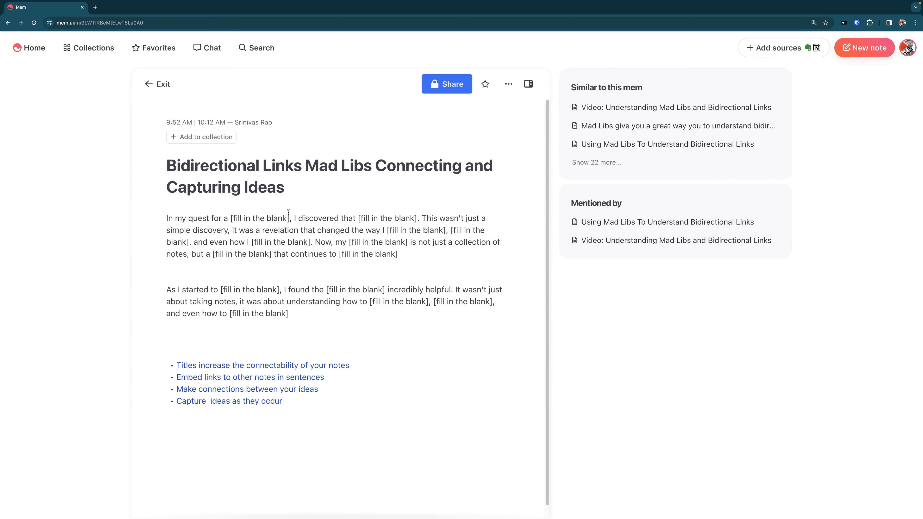
- Replace the blank after "In my quest for a" with a link to the existing mem "Personal Network of knowledge"
left_click_drag(291, 218, 230, 218)
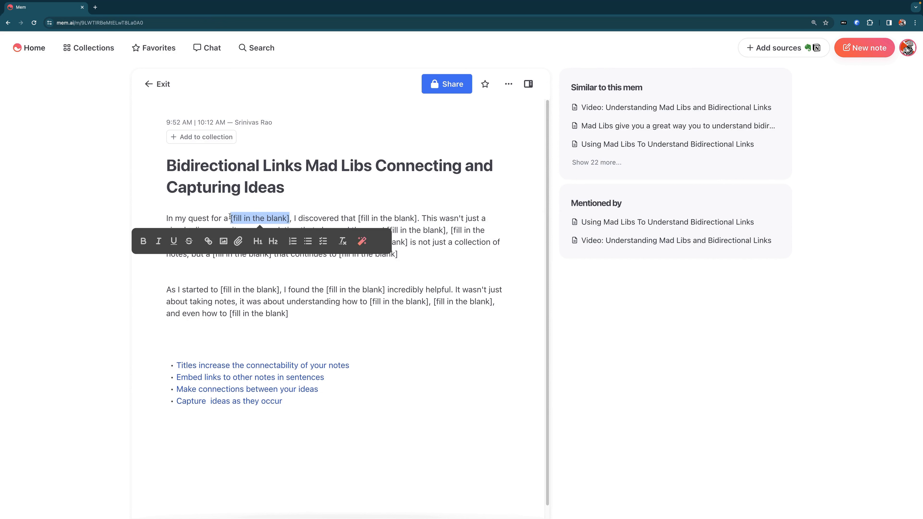
key("BackSpace")
type("@personal")
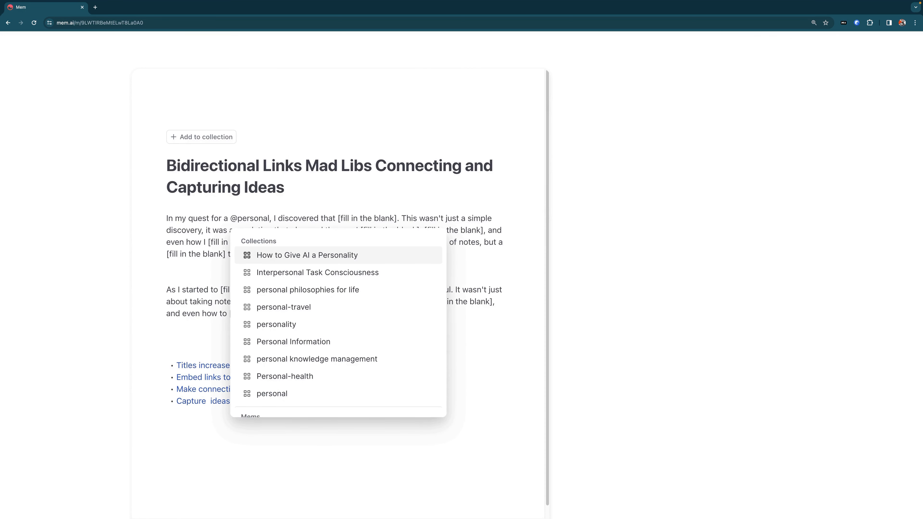
type(" net")
key("Return")
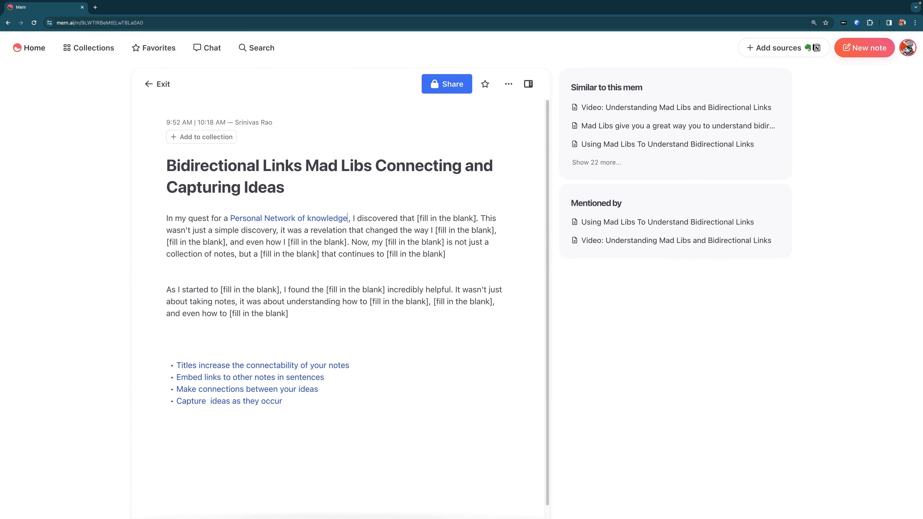
- Replace the blank after "I discovered that" with a link to the mem "Titles increase the connectability of your notes"
left_click_drag(474, 218, 417, 218)
key("BackSpace")
type("@")
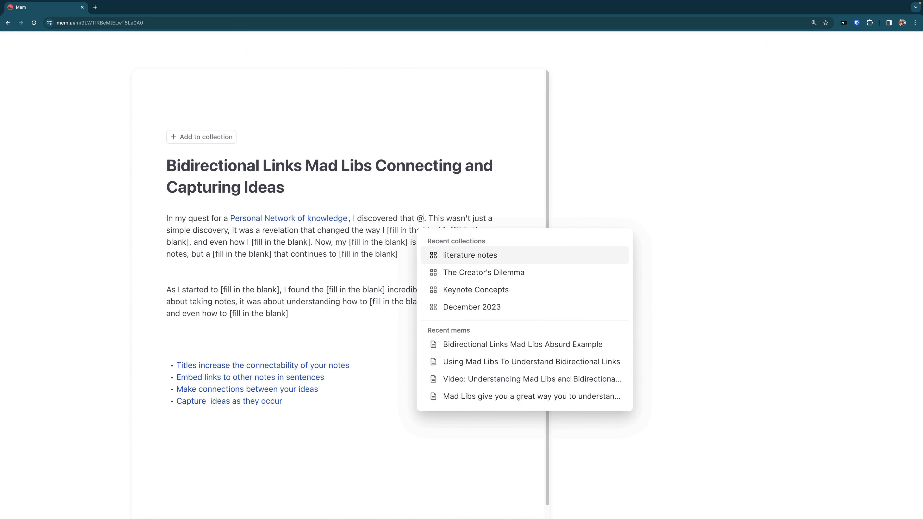
type("titles")
key("Down")
key("Return")
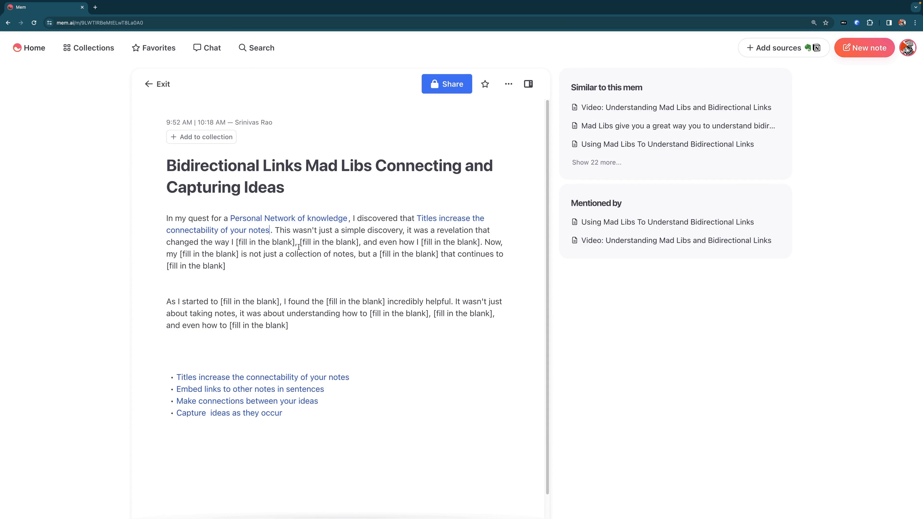
- Replace the blank after "changed the way I" with a link to the mem "Capture new notes with an eye towards existing notes"
left_click_drag(295, 243, 239, 238)
key("BackSpace")
key("BackSpace")
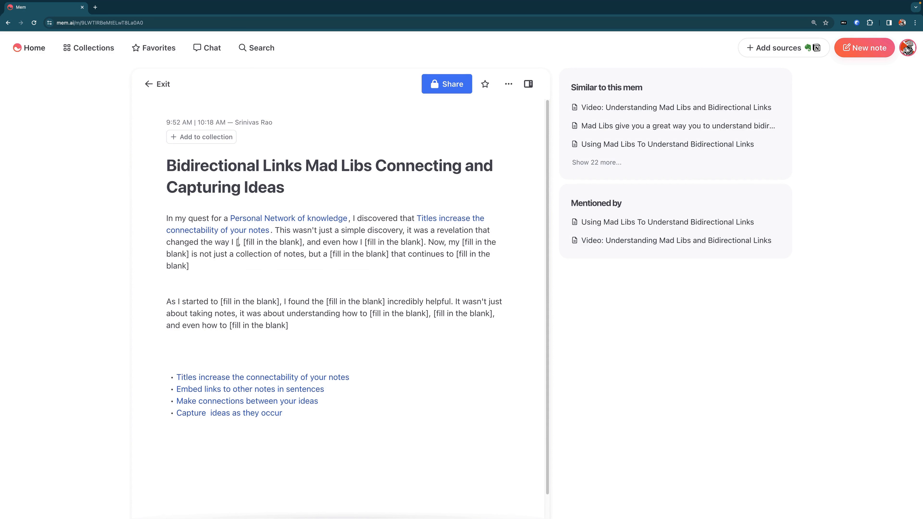
type("Cap")
key("BackSpace")
key("BackSpace")
key("BackSpace")
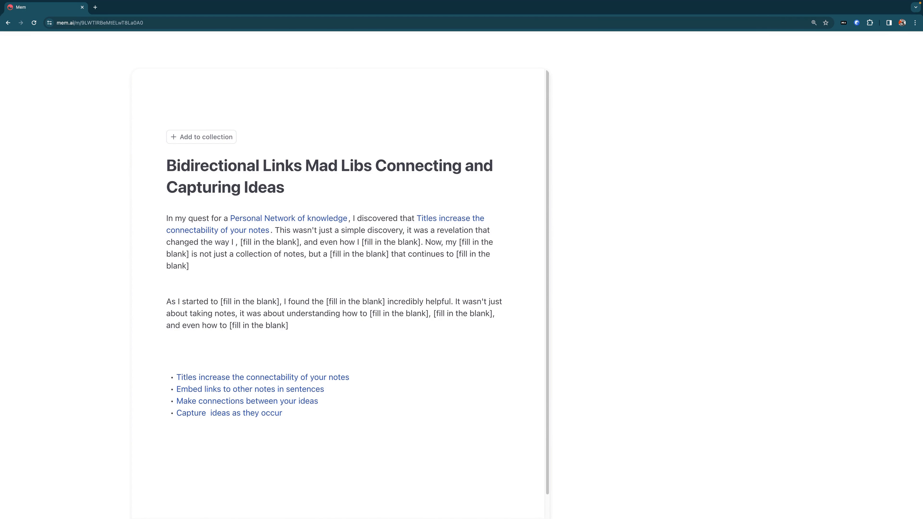
type("@capture")
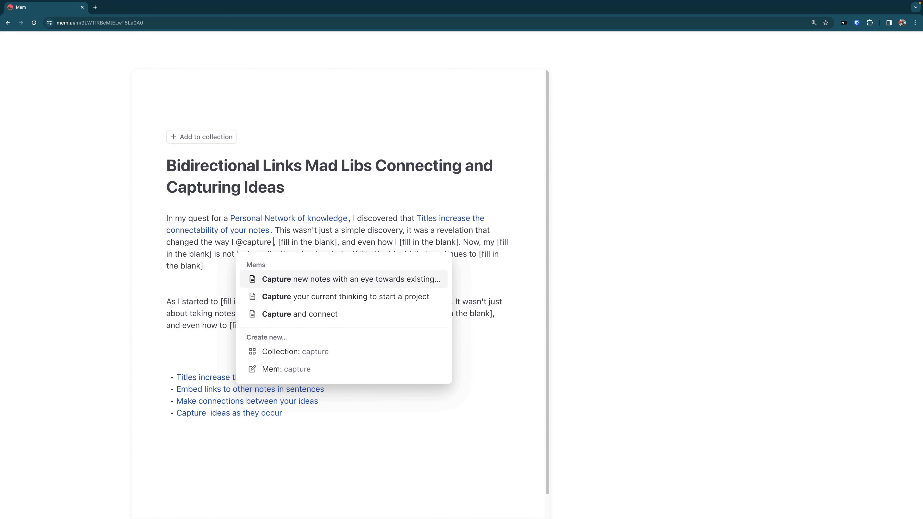
key("Return")
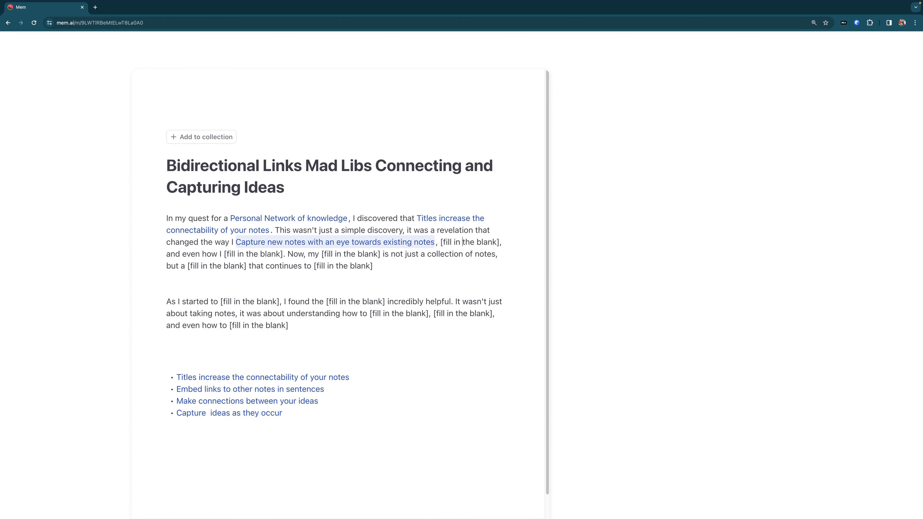
- Replace the next blank in that sentence with a link to the mem "Capture ideas as they occur"
left_click_drag(498, 242, 443, 241)
key("BackSpace")
key("BackSpace")
type("@capture id,")
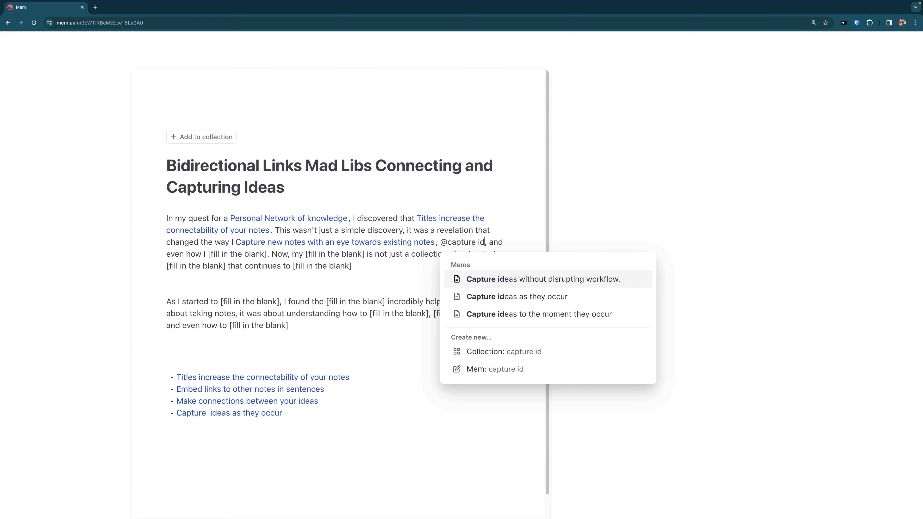
key("Down")
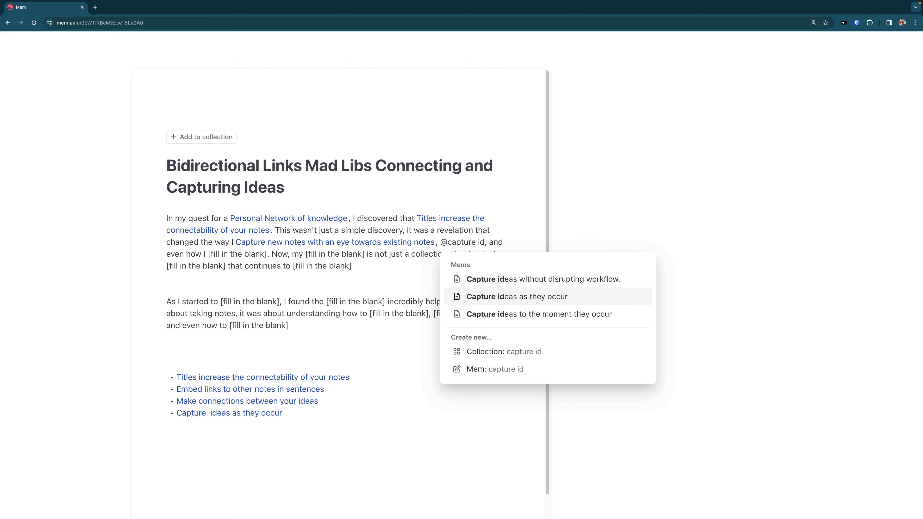
key("Return")
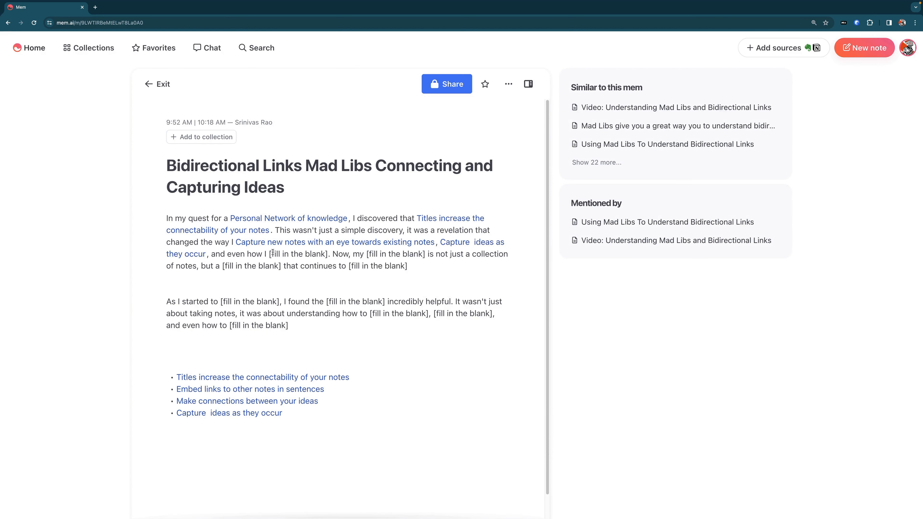
- Replace the blank after "and even how I" with a link to the mem "Develop Ideas When You're Ready", then delete the "I" before it
left_click_drag(272, 253, 328, 254)
key("BackSpace")
type("@dev")
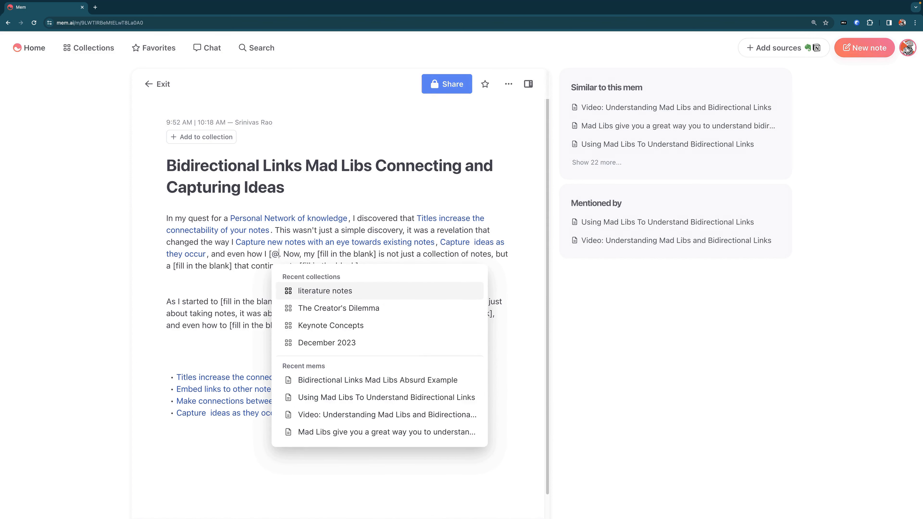
type("elop")
type("ide")
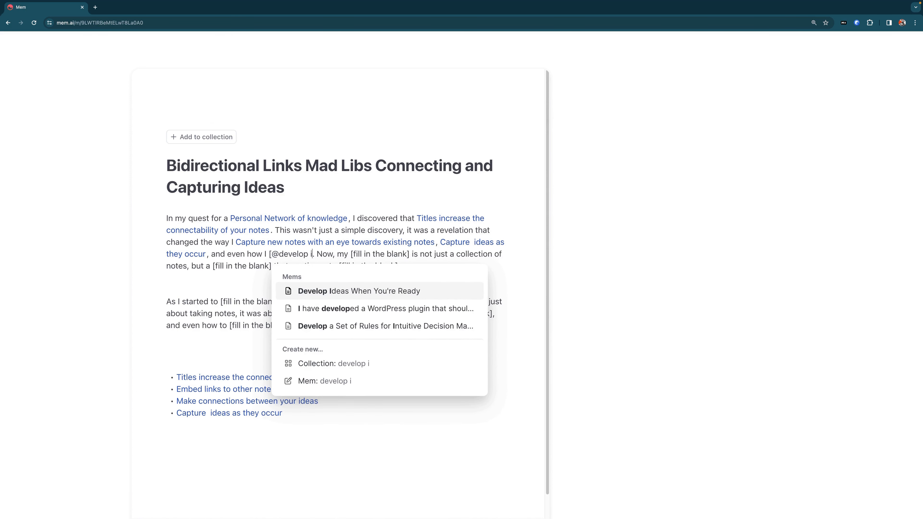
key("Return")
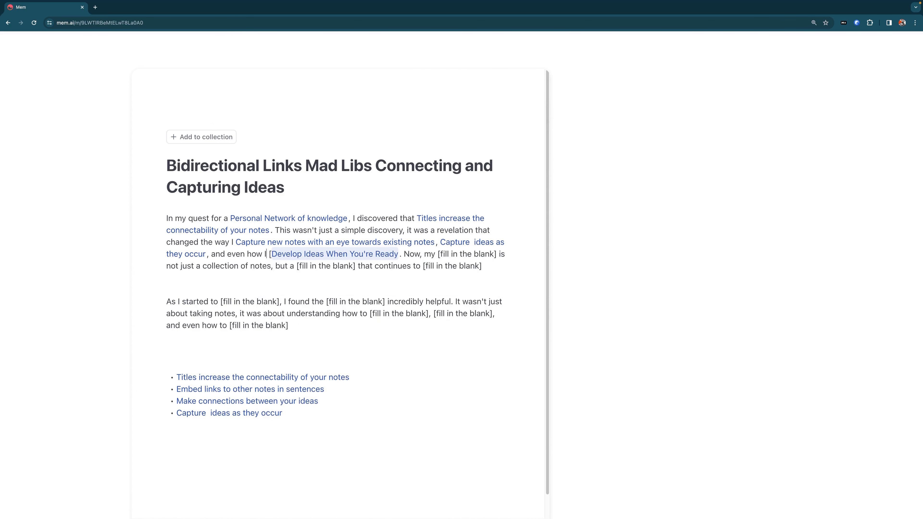
key("BackSpace")
key("BackSpace")
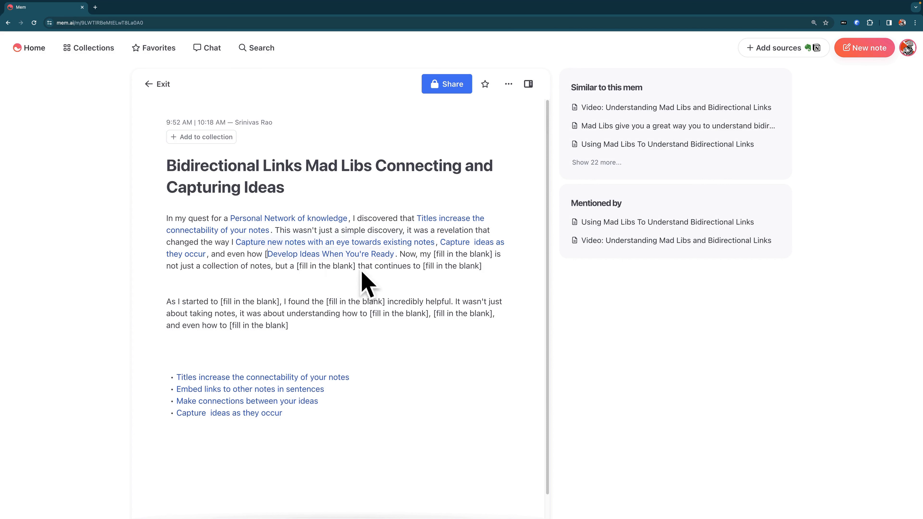
- Replace the blank after "As I started to" with a link to a new mem titled "build an ai second brain in mem"
scroll(325, 257, "down", 1)
scroll(325, 258, "down", 2)
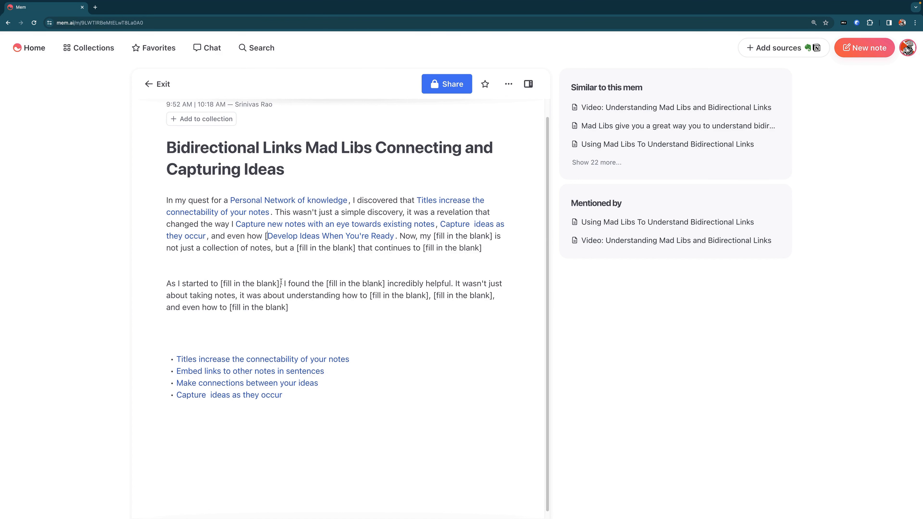
left_click_drag(280, 282, 220, 283)
key("BackSpace")
type("@biiol")
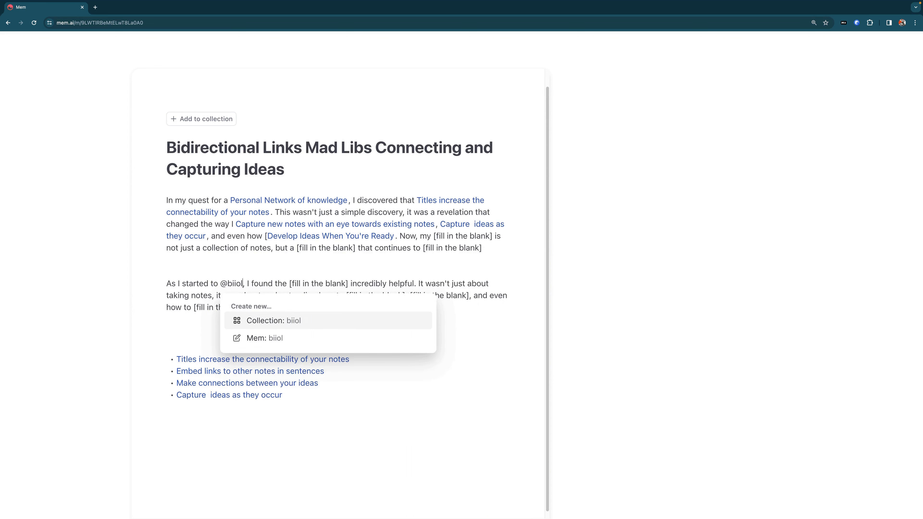
key("BackSpace")
key("BackSpace")
key("BackSpace")
key("BackSpace")
type("ui")
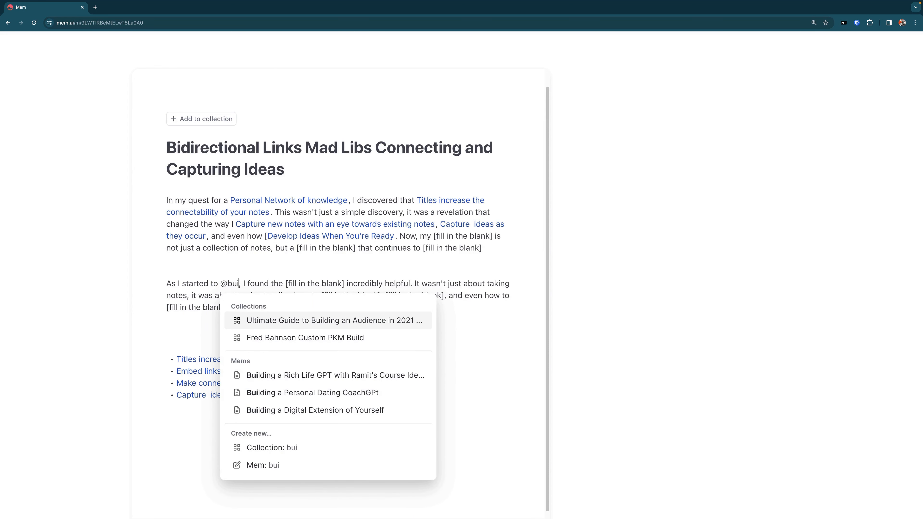
type("ld an a")
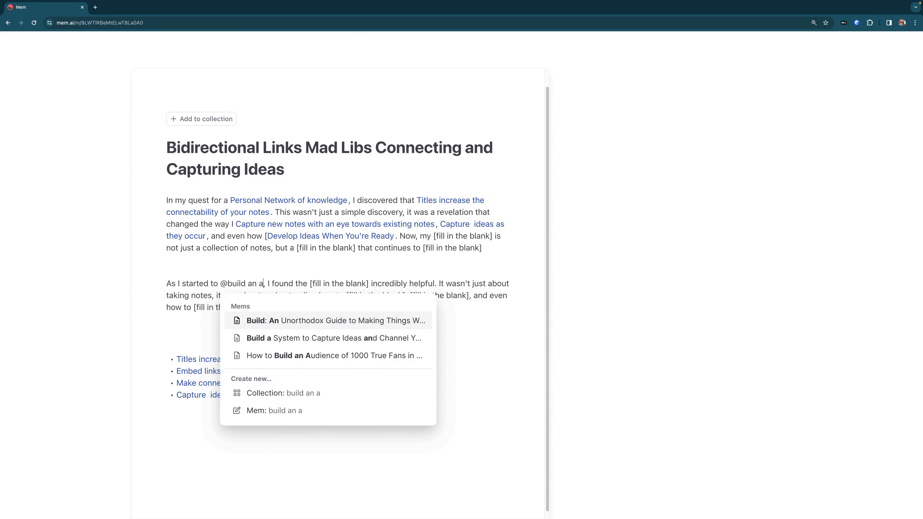
type("i second b")
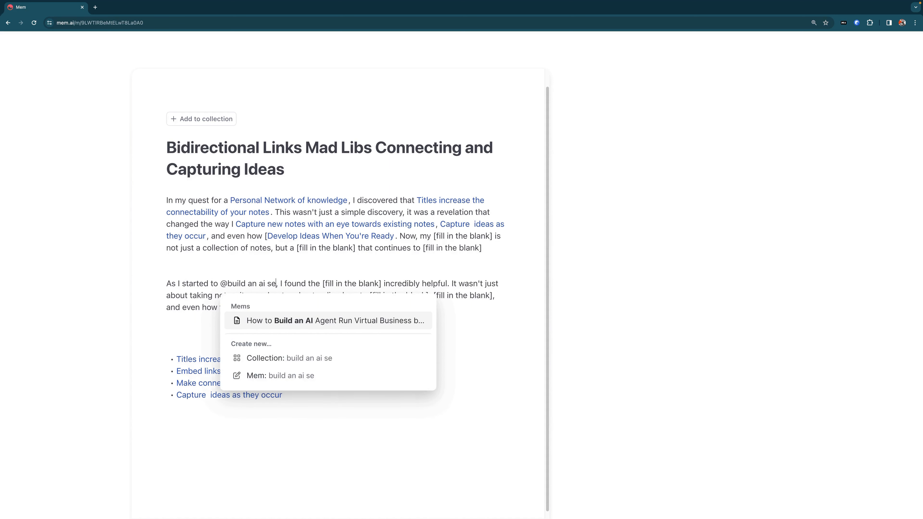
type("rain in mem")
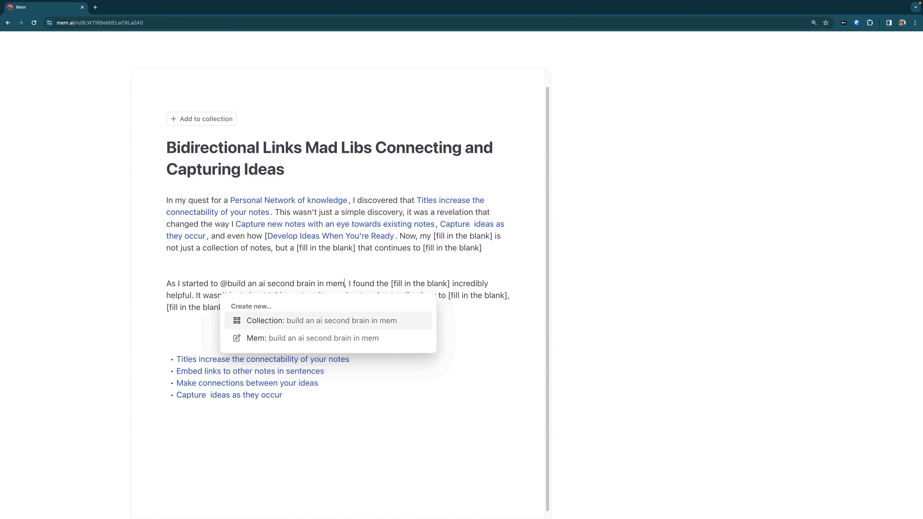
key("Down")
key("Return")
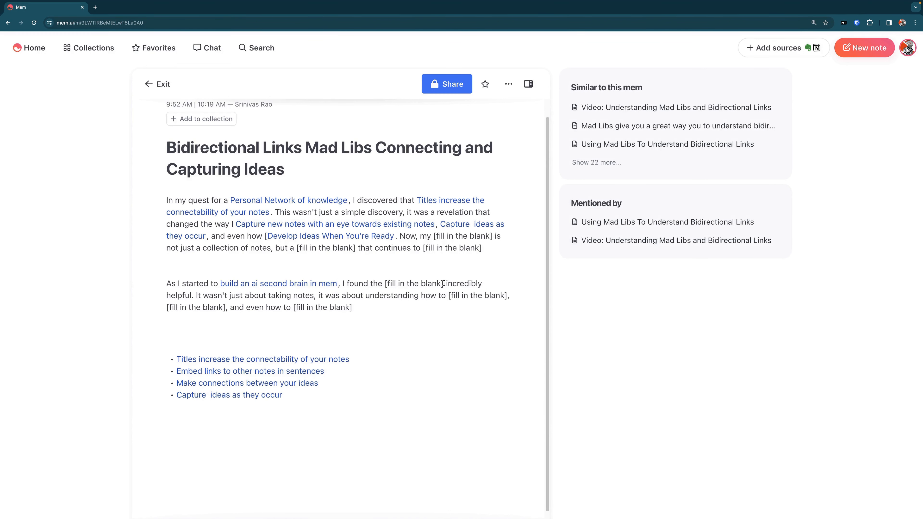
- Replace the blank after "I found the" with a link to the mem "Personal Network of knowledge"
left_click_drag(443, 283, 393, 281)
key("BackSpace")
key("BackSpace")
key("BackSpace")
key("BackSpace")
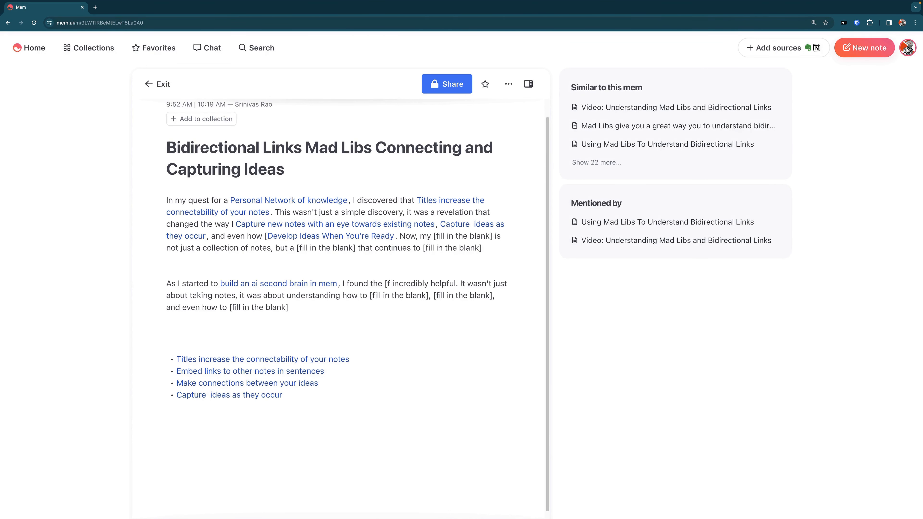
type("@personal n")
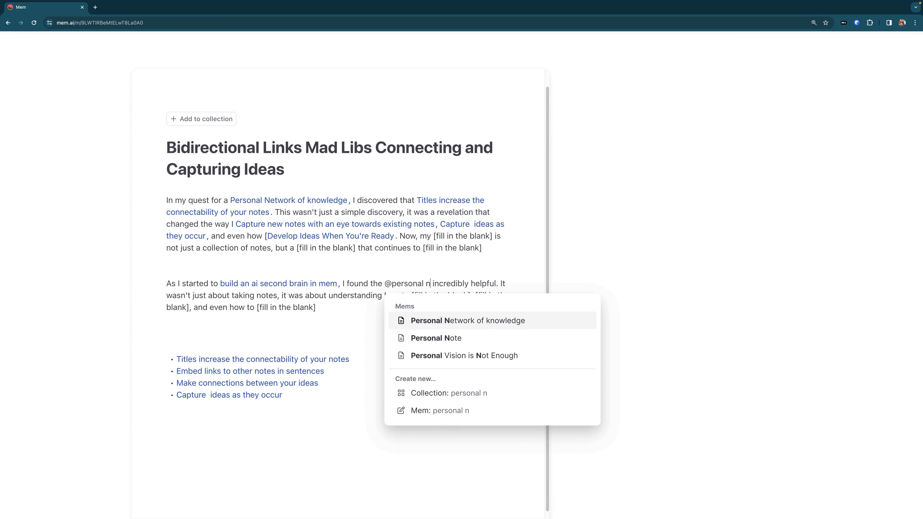
type("et")
key("Return")
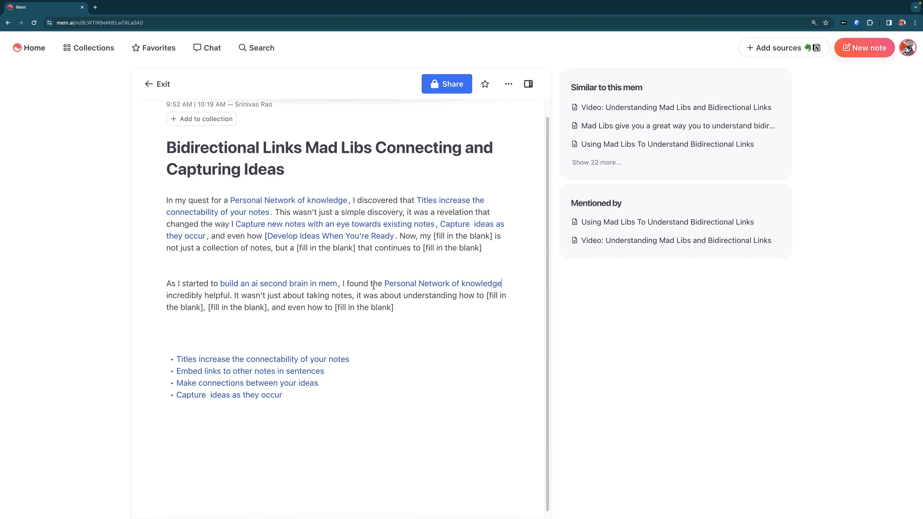
- Replace the blank text after "understanding how to" with a link to the mem "Distilling something to its essence", keeping the brackets
left_click_drag(485, 299, 204, 313)
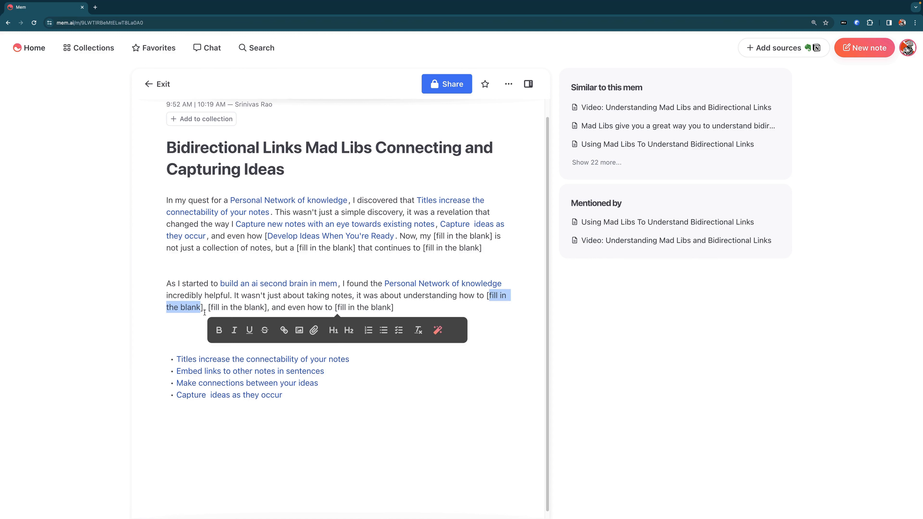
key("BackSpace")
type("@dsist], [fi")
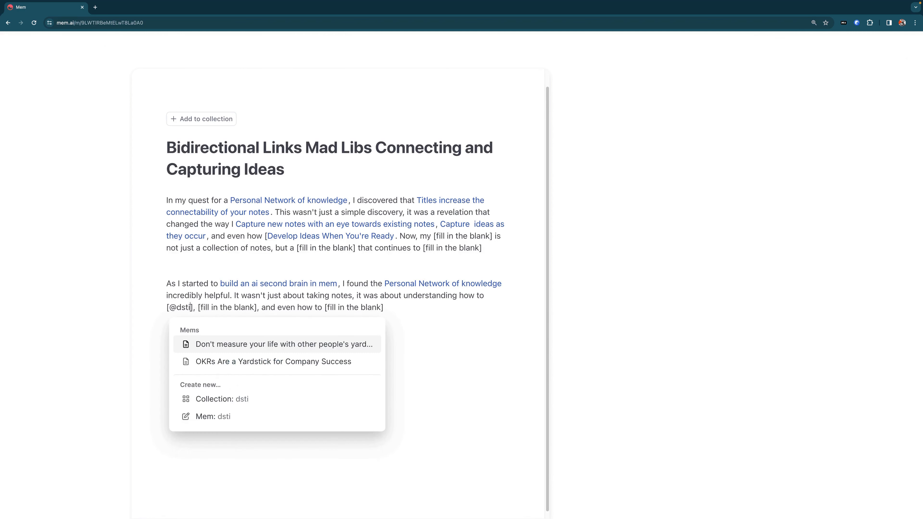
type("ll")
key("BackSpace")
key("BackSpace")
key("BackSpace")
key("BackSpace")
type("ist")
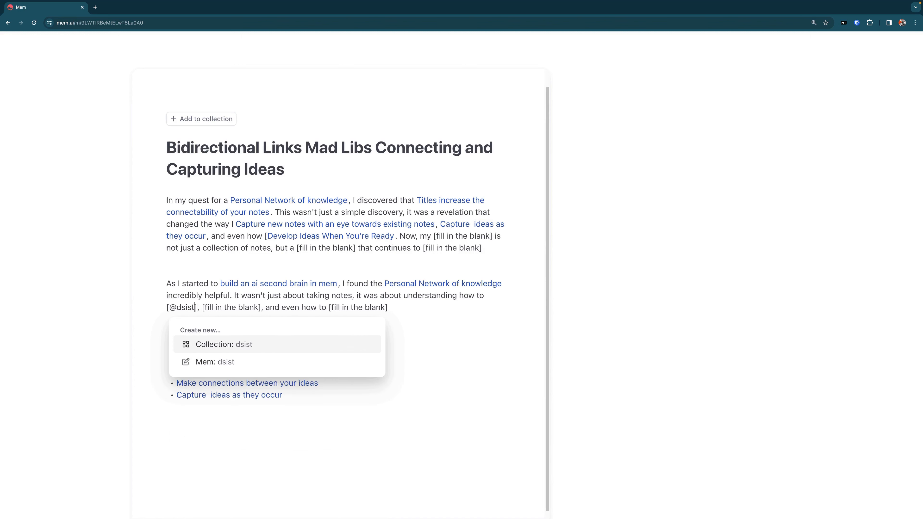
key("BackSpace")
key("BackSpace")
key("BackSpace")
key("BackSpace")
type("ist")
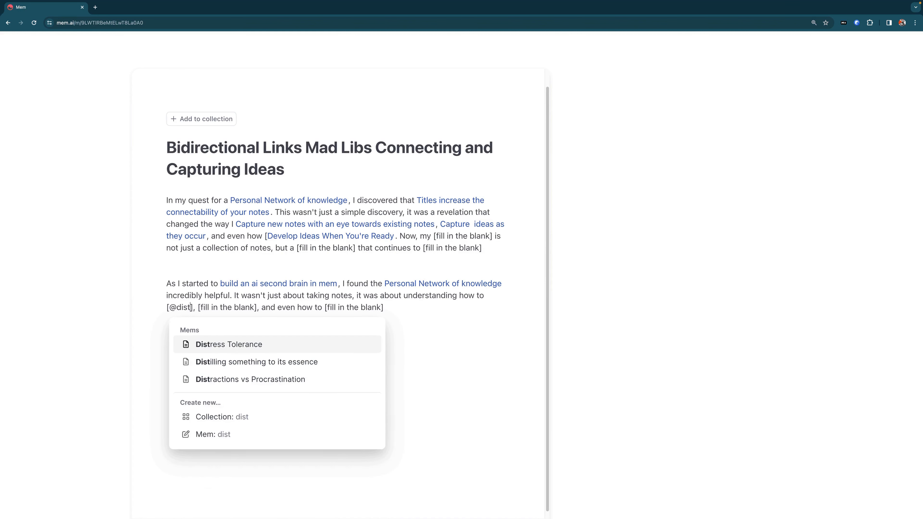
key("Down")
key("Return")
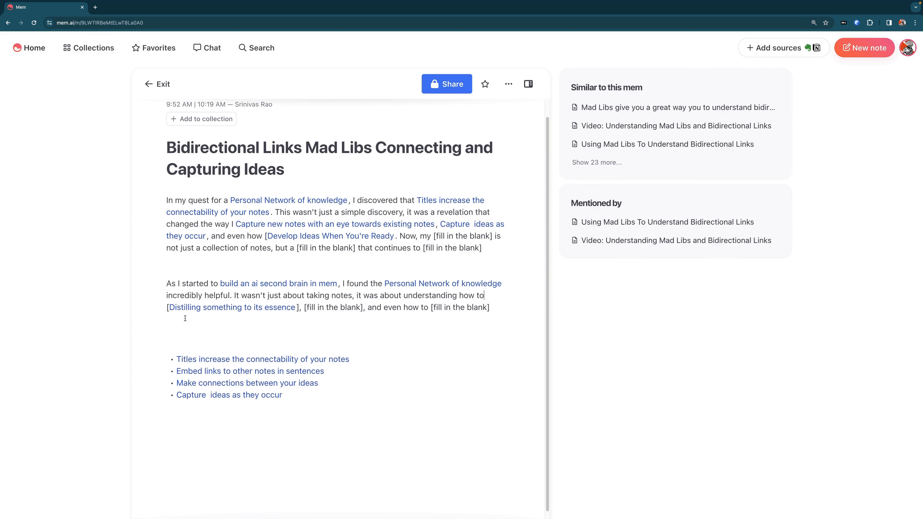
- Delete the square brackets around the "Distilling something to its essence" link
left_click(167, 308)
key("BackSpace")
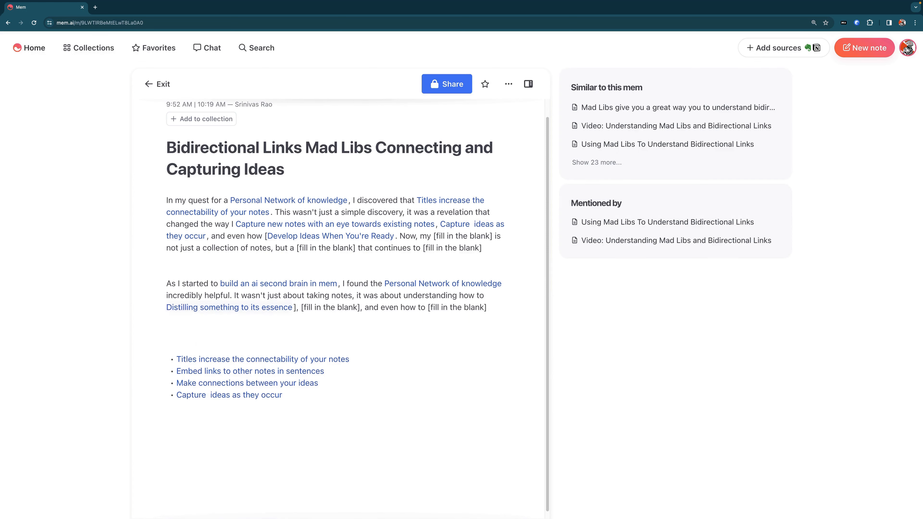
left_click(297, 308)
key("BackSpace")
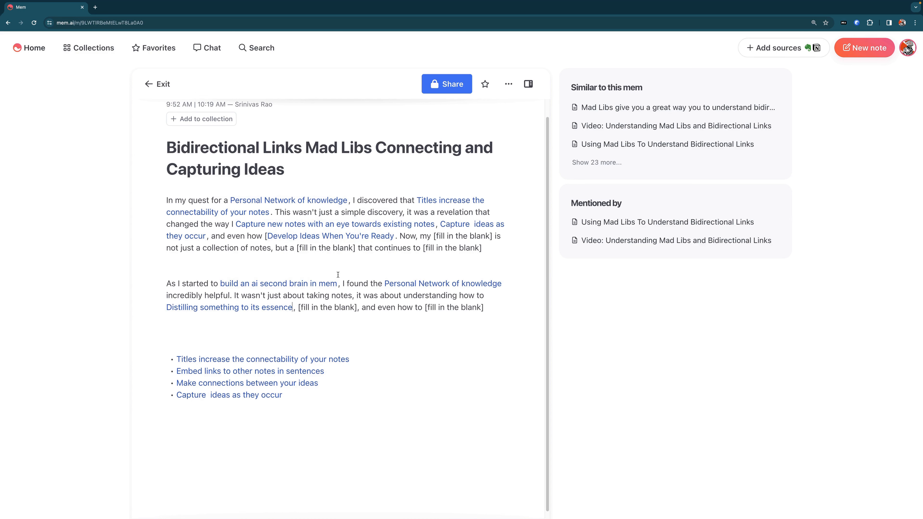
- Replace the blank text after "and even how to" with a link to the mem "Embed links to other notes in sentences", keeping the brackets
scroll(399, 218, "down", 1)
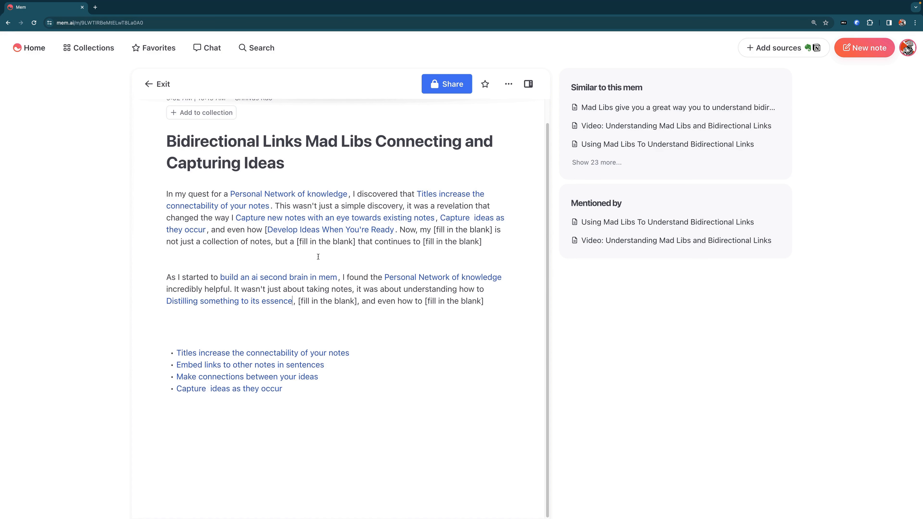
scroll(351, 258, "up", 1)
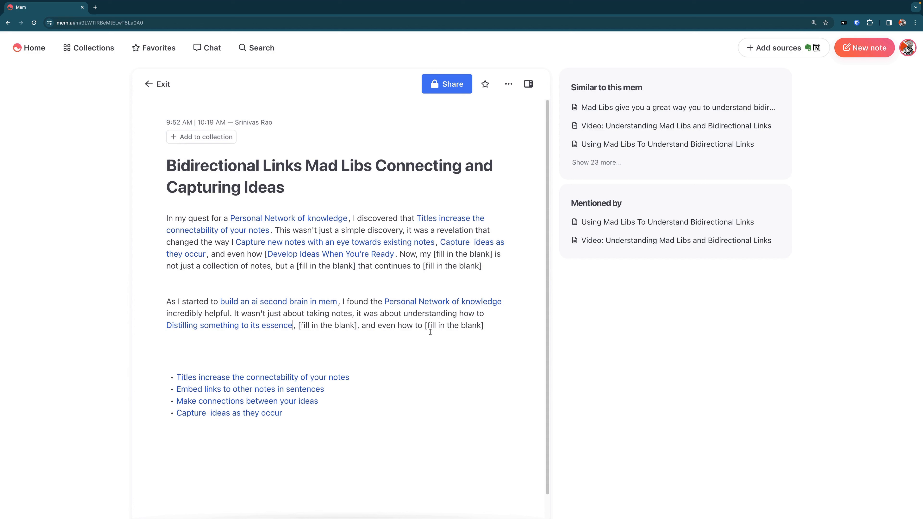
left_click_drag(430, 331, 482, 327)
key("BackSpace")
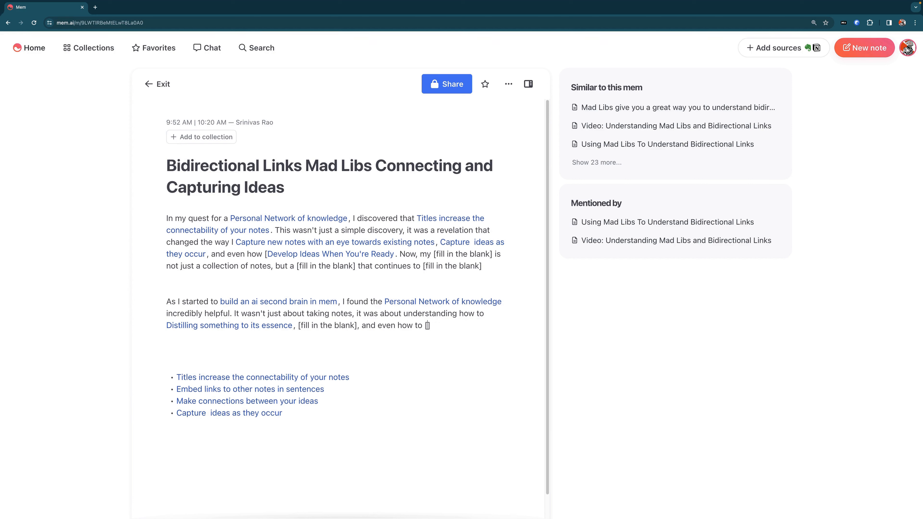
type("#bmak")
key("BackSpace")
key("BackSpace")
key("BackSpace")
key("BackSpace")
key("BackSpace")
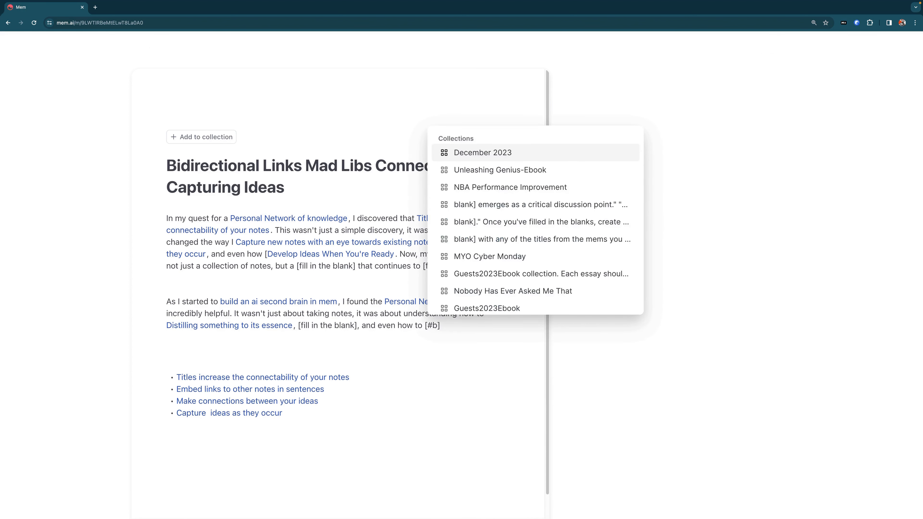
type("@b")
key("BackSpace")
type("ebm")
key("BackSpace")
key("BackSpace")
type("mbed")
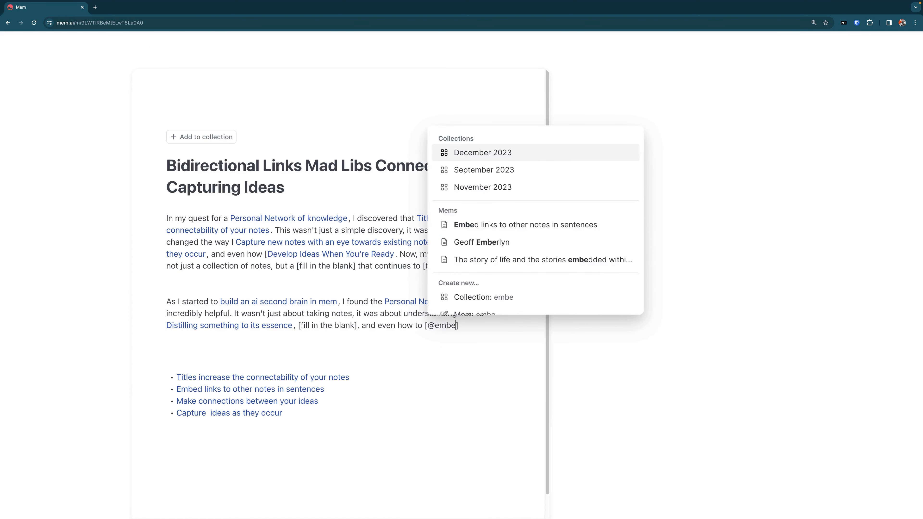
key("Return")
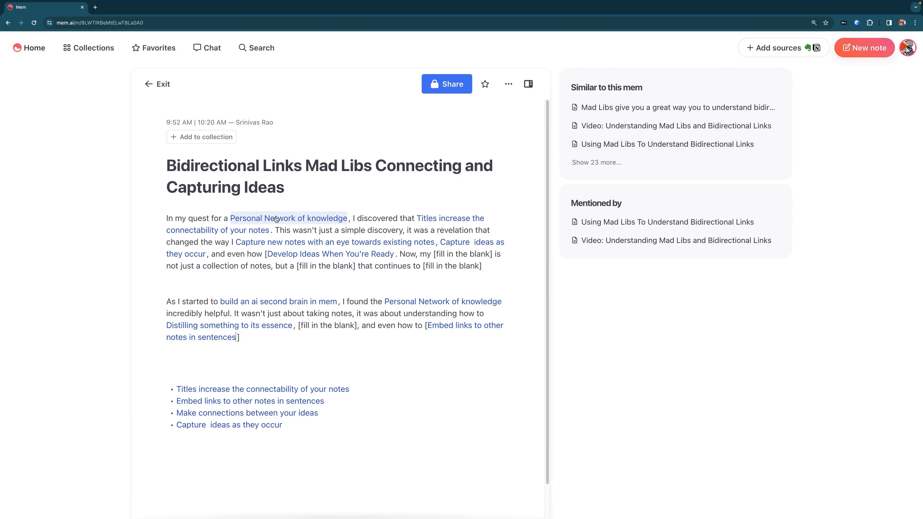
- Open the note "Using Mad Libs To Understand Bidirectional Links" alongside and follow its link to the Bidirectional Links Mad Libs Absurd Example
left_click(617, 144)
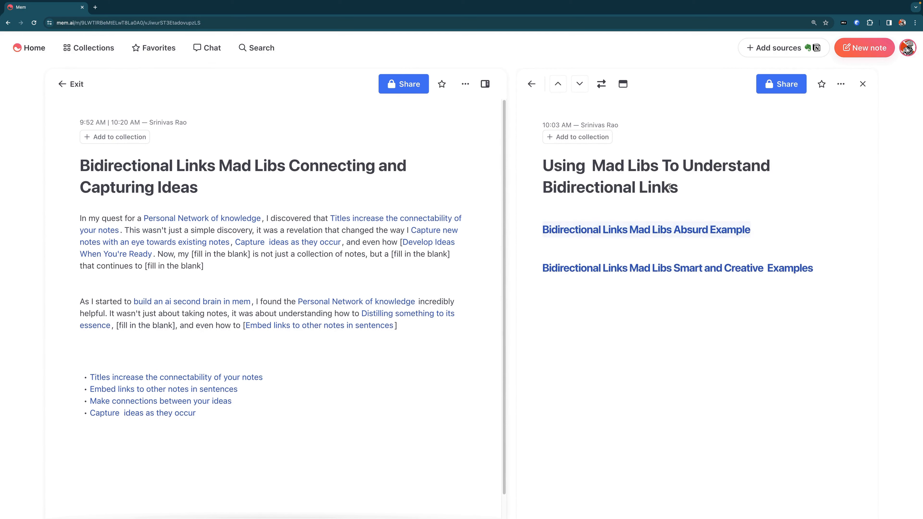
left_click(641, 231)
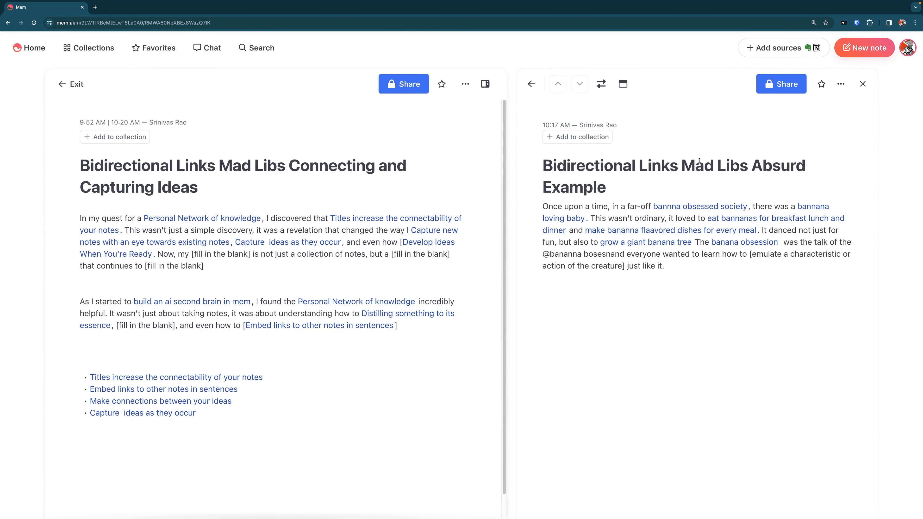